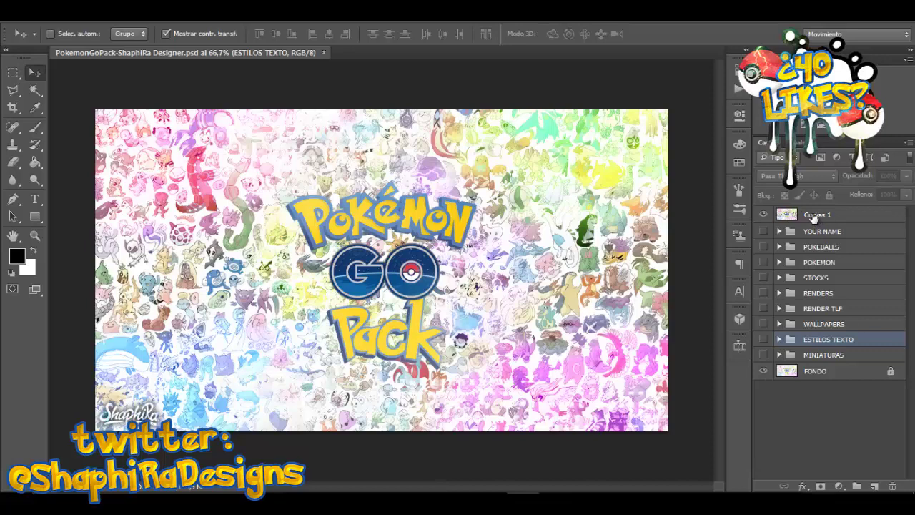
Hide the Curvas 1 curves layer, then show and expand the YOUR NAME group.
{"action": "left_click", "coordinate": [813, 218]}
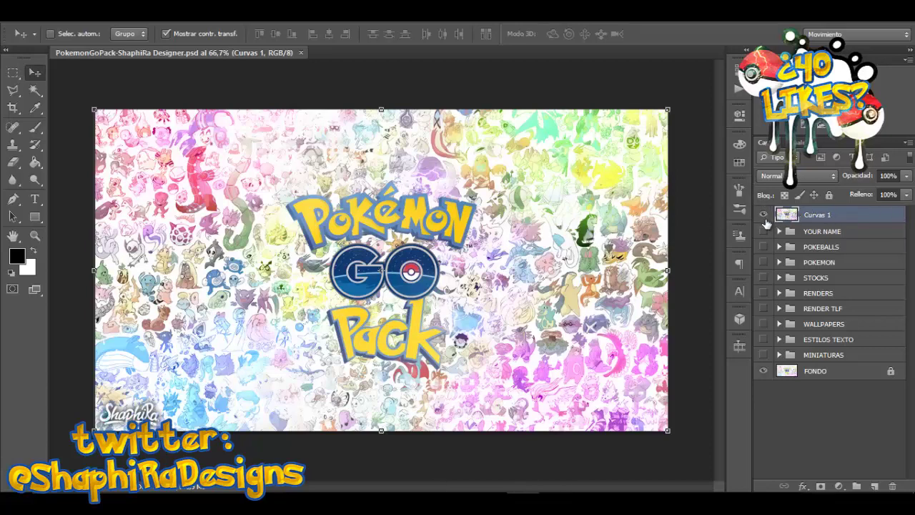
{"action": "left_click", "coordinate": [764, 216]}
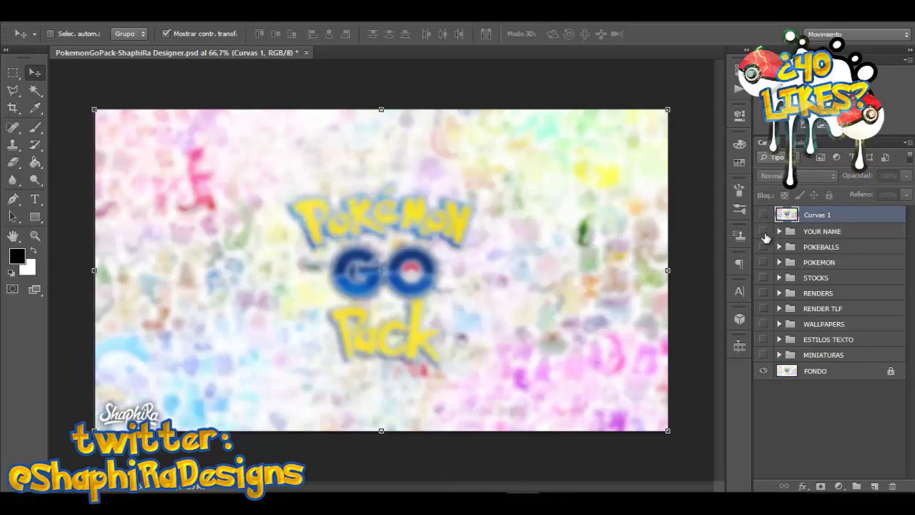
{"action": "left_click", "coordinate": [764, 231]}
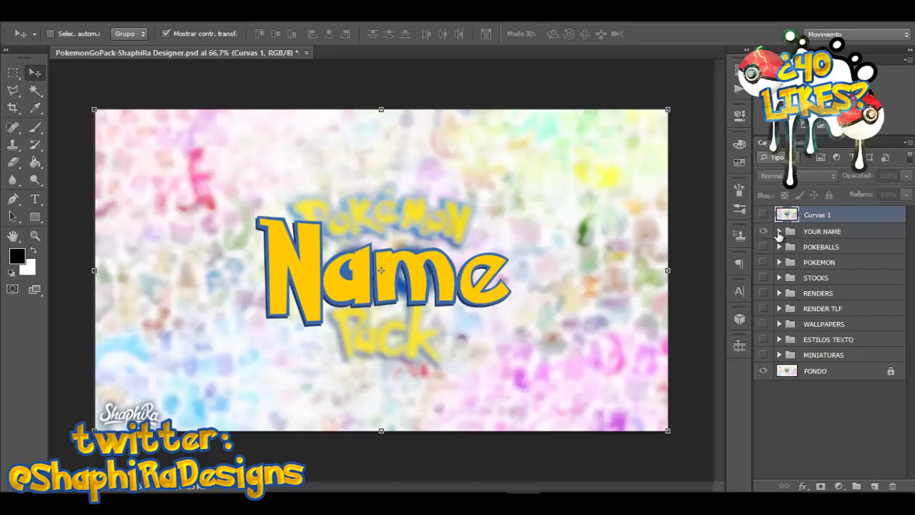
{"action": "left_click", "coordinate": [780, 232]}
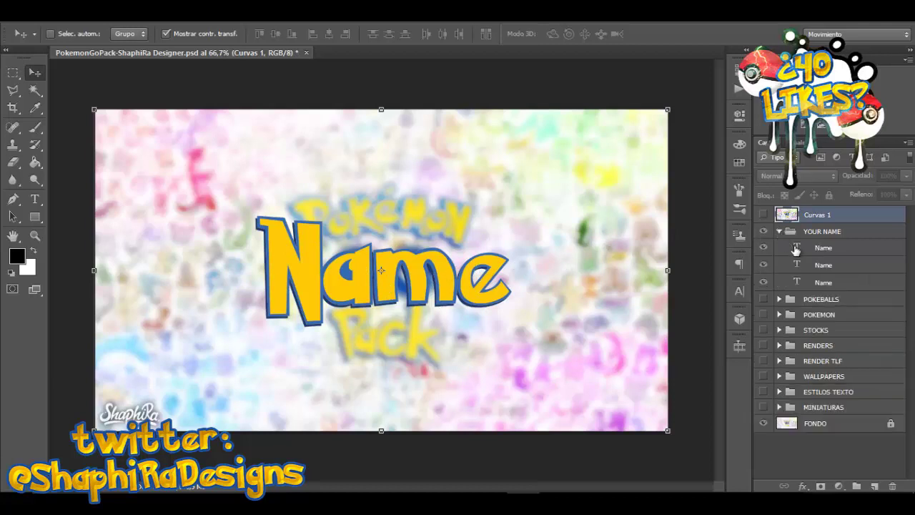
Briefly turn Curvas 1 back on to compare, then hide it again.
{"action": "scroll", "coordinate": [460, 279], "scroll_direction": "up", "scroll_amount": 1}
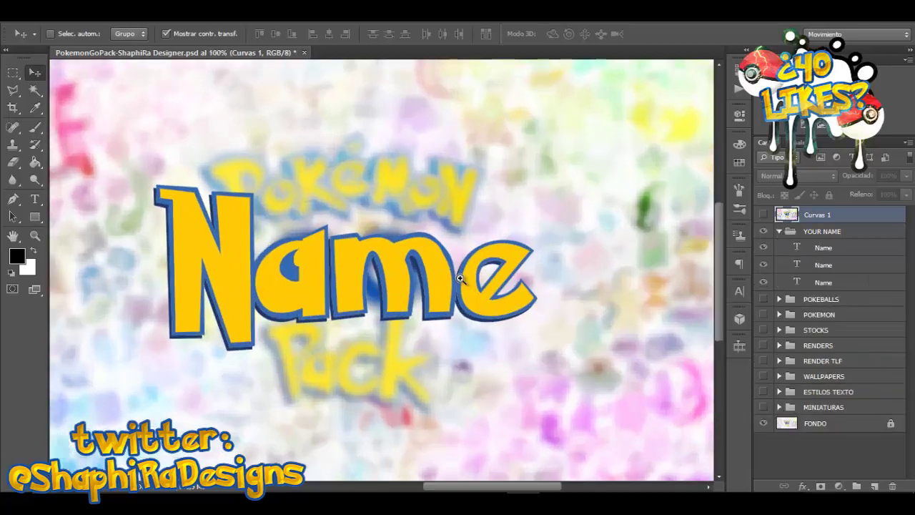
{"action": "scroll", "coordinate": [460, 279], "scroll_direction": "down", "scroll_amount": 1}
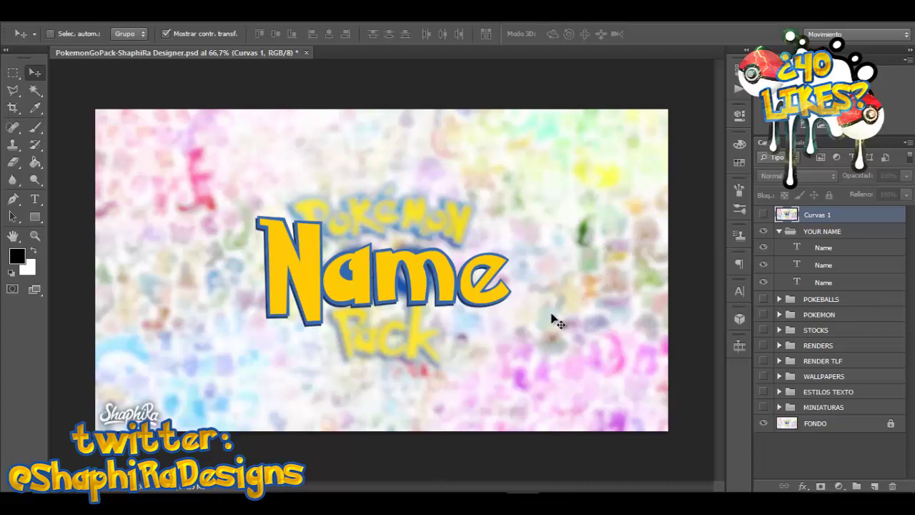
{"action": "left_click", "coordinate": [763, 214]}
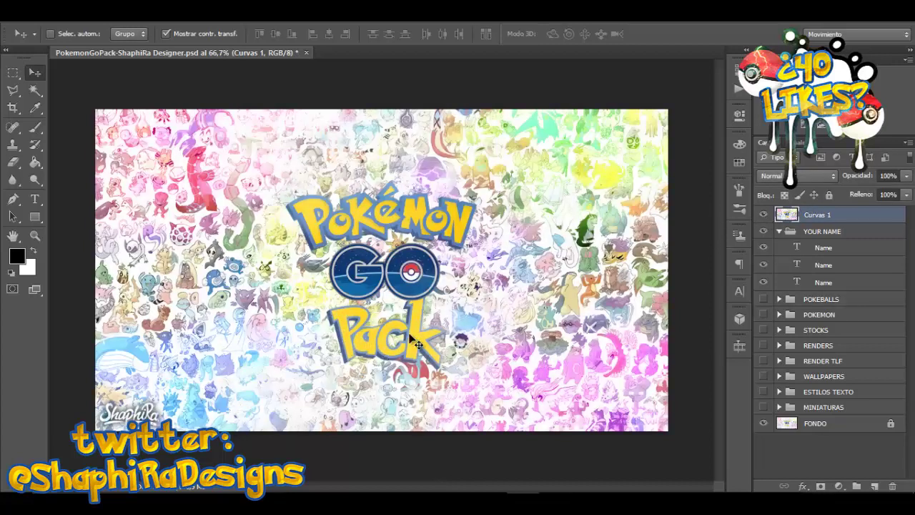
{"action": "left_click", "coordinate": [763, 214]}
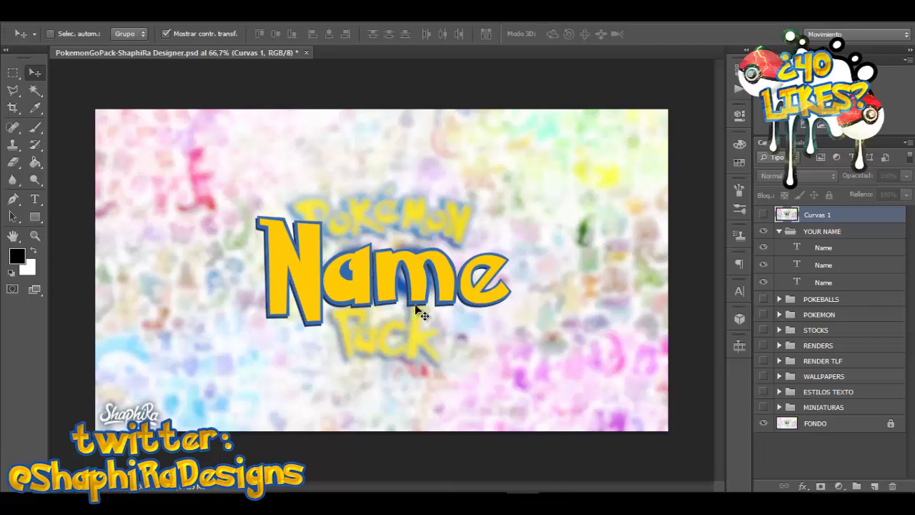
Change the first Name text layer to read 'Shaphi'.
{"action": "double_click", "coordinate": [795, 248]}
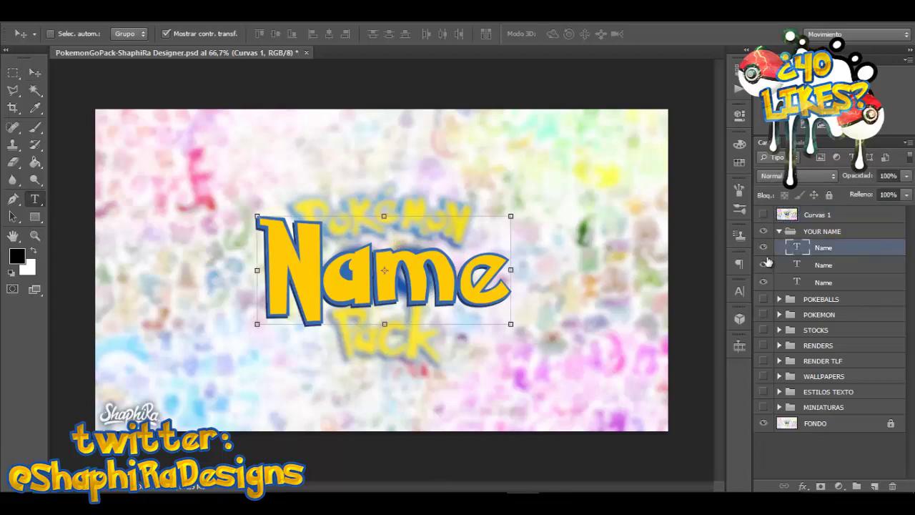
{"action": "double_click", "coordinate": [439, 284]}
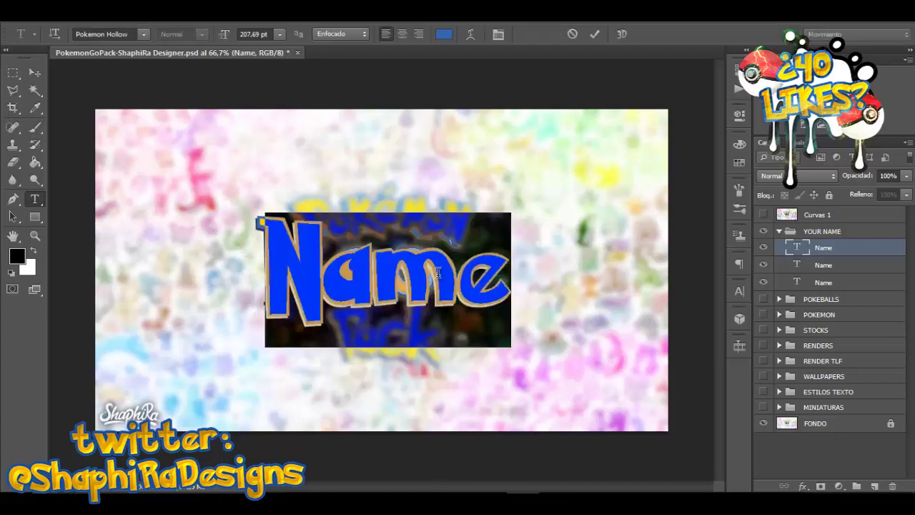
{"action": "type", "text": "Sha"}
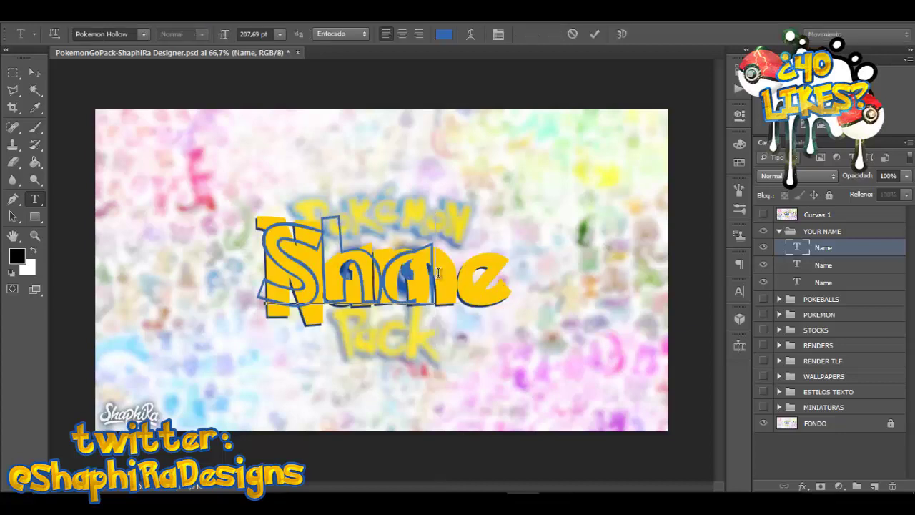
{"action": "type", "text": "phi"}
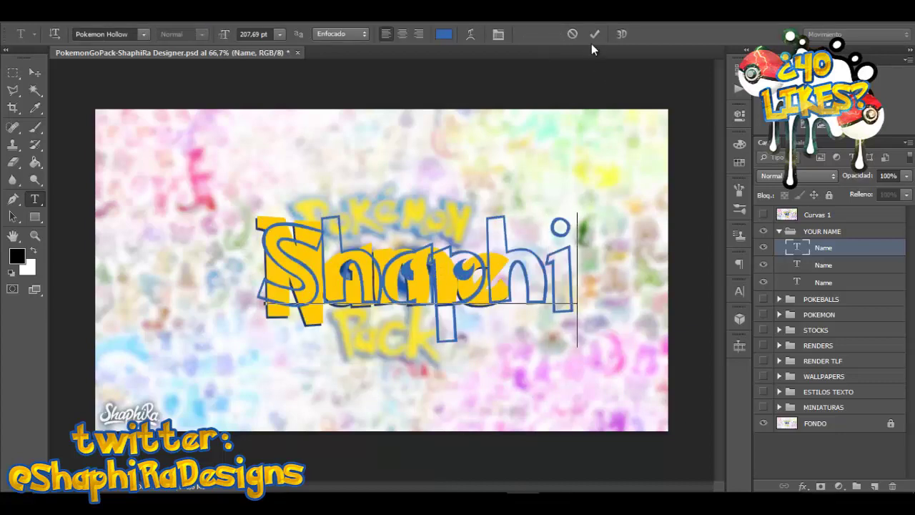
{"action": "left_click", "coordinate": [594, 33]}
Change the second and third Name text layers to 'Shaphi' as well.
{"action": "left_click", "coordinate": [372, 270], "text": "ctrl"}
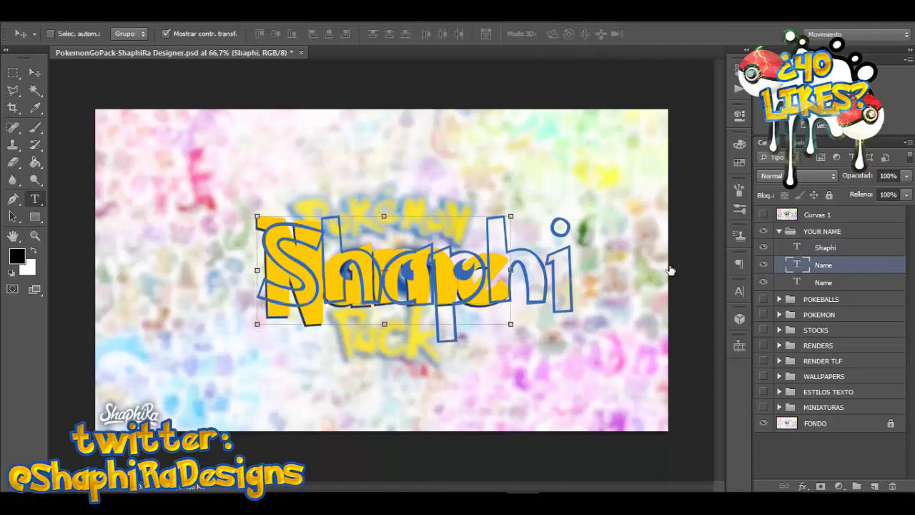
{"action": "double_click", "coordinate": [372, 270]}
{"action": "type", "text": "Sh"}
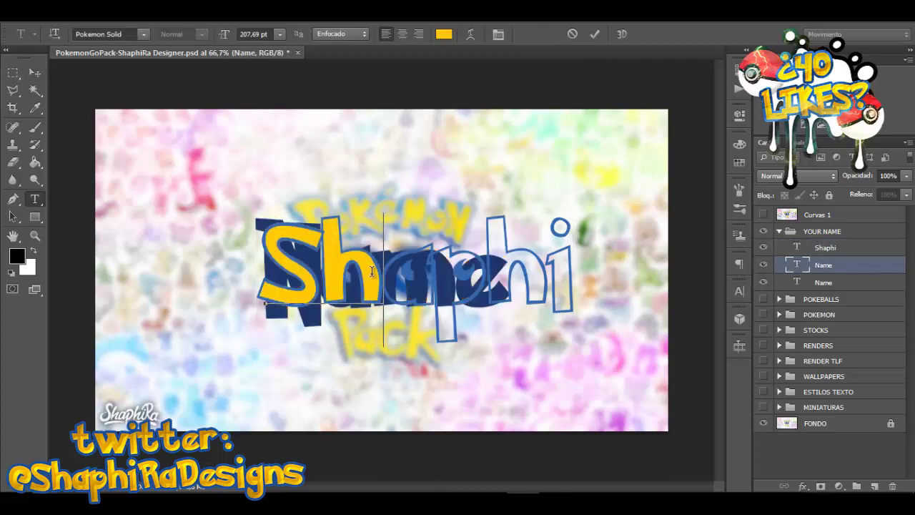
{"action": "type", "text": "aphi"}
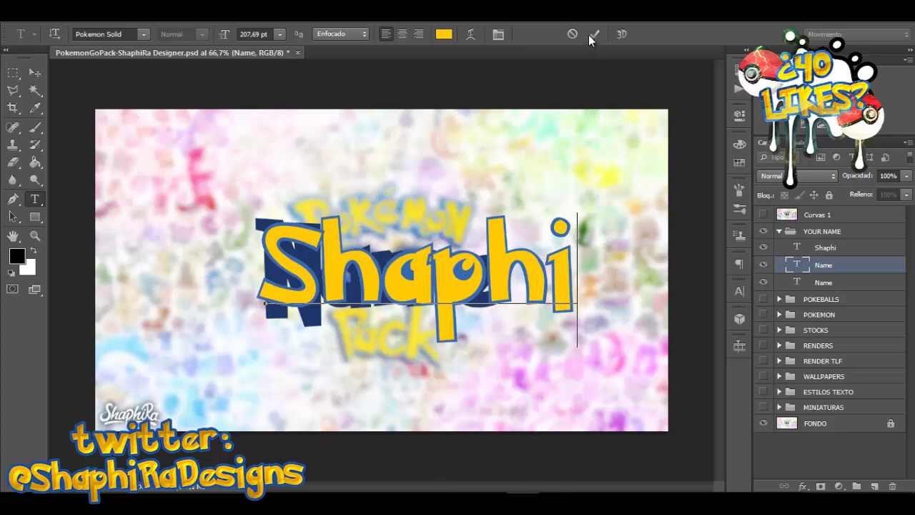
{"action": "left_click", "coordinate": [594, 34]}
{"action": "key", "text": "v"}
{"action": "left_click", "coordinate": [789, 288]}
{"action": "key", "text": "t"}
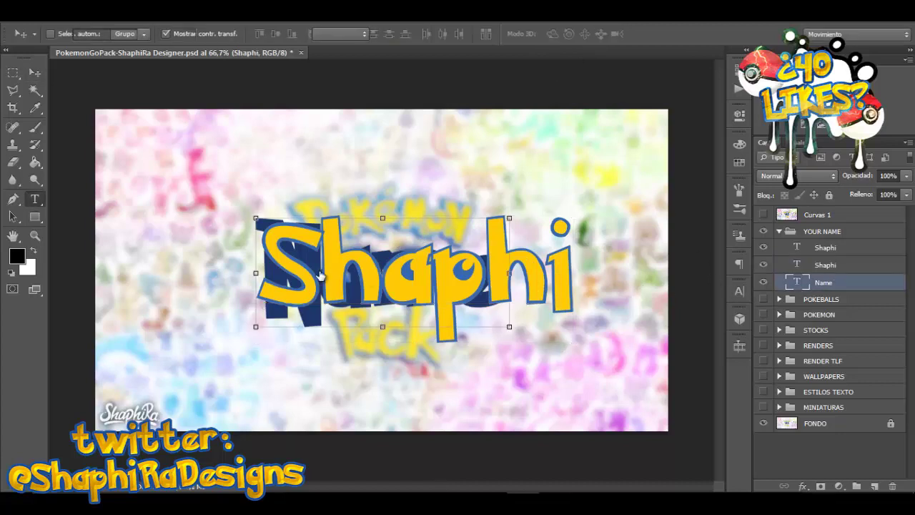
{"action": "double_click", "coordinate": [323, 270]}
{"action": "type", "text": "Shap"}
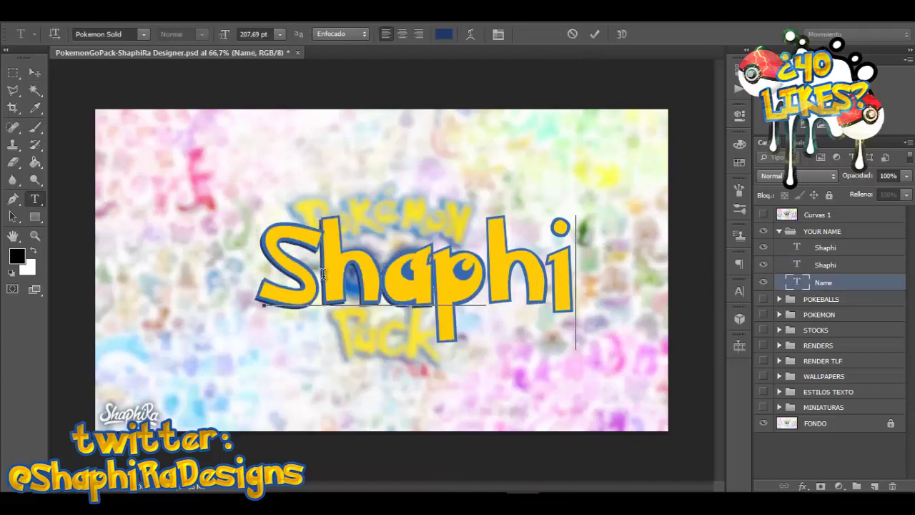
{"action": "type", "text": "hi"}
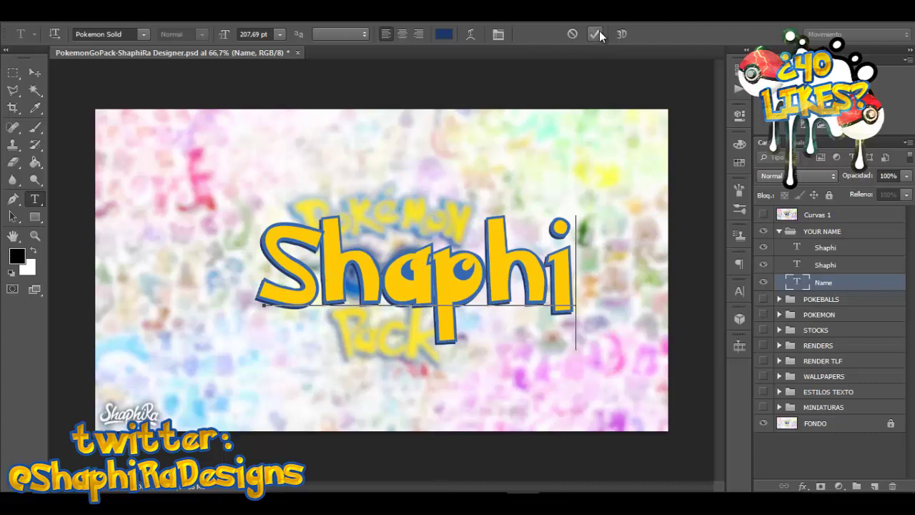
{"action": "left_click", "coordinate": [595, 34]}
{"action": "key", "text": "v"}
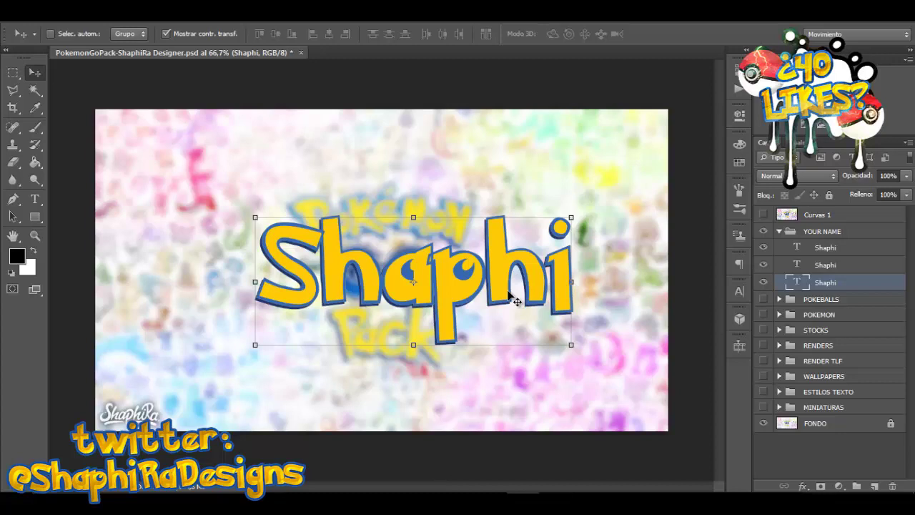
Hide YOUR NAME, preview the POKEBALLS group's pokeballs, then hide the group again.
{"action": "left_click", "coordinate": [763, 232]}
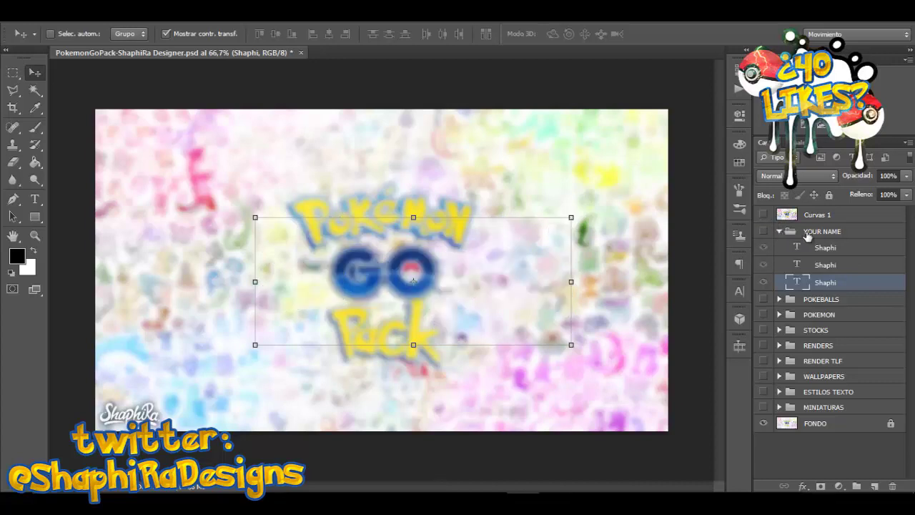
{"action": "left_click", "coordinate": [779, 231]}
{"action": "left_click", "coordinate": [764, 246]}
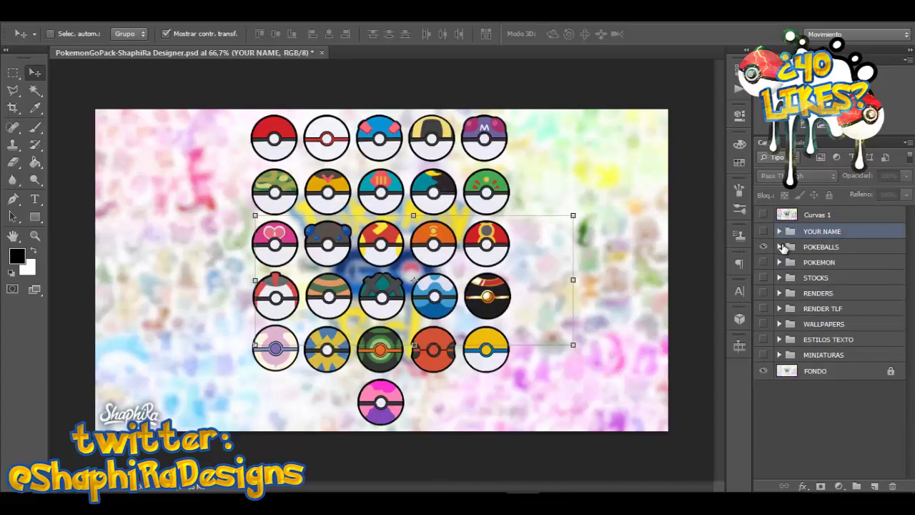
{"action": "left_click", "coordinate": [780, 247]}
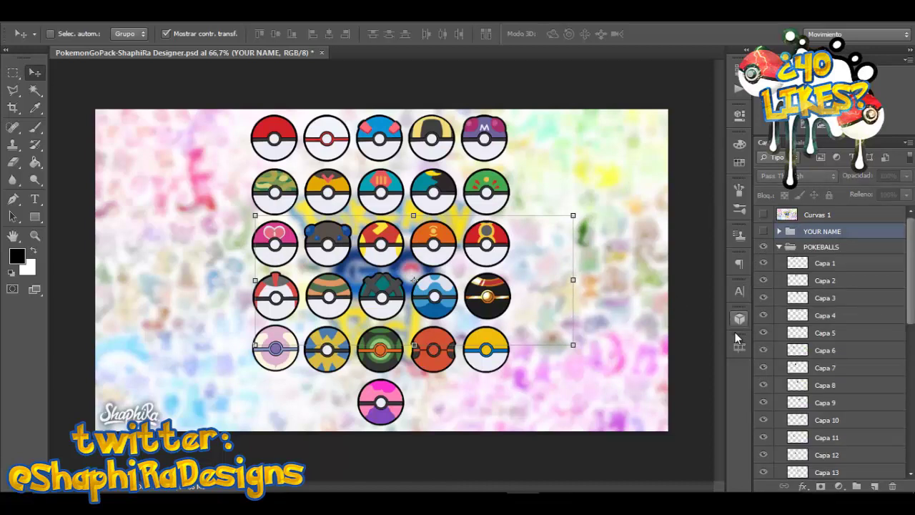
{"action": "left_click", "coordinate": [764, 263]}
{"action": "left_click", "coordinate": [764, 265]}
{"action": "left_click", "coordinate": [764, 298]}
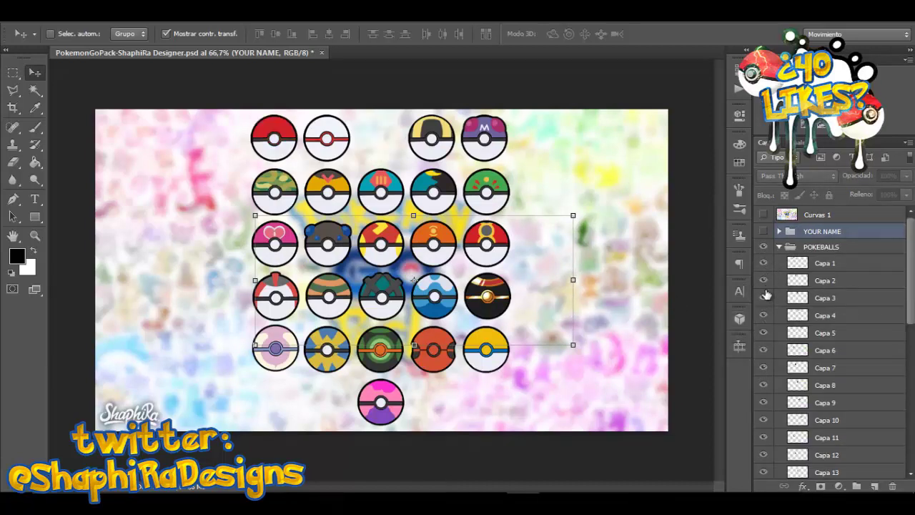
{"action": "left_click", "coordinate": [763, 297]}
{"action": "left_click", "coordinate": [779, 247]}
{"action": "left_click", "coordinate": [764, 247]}
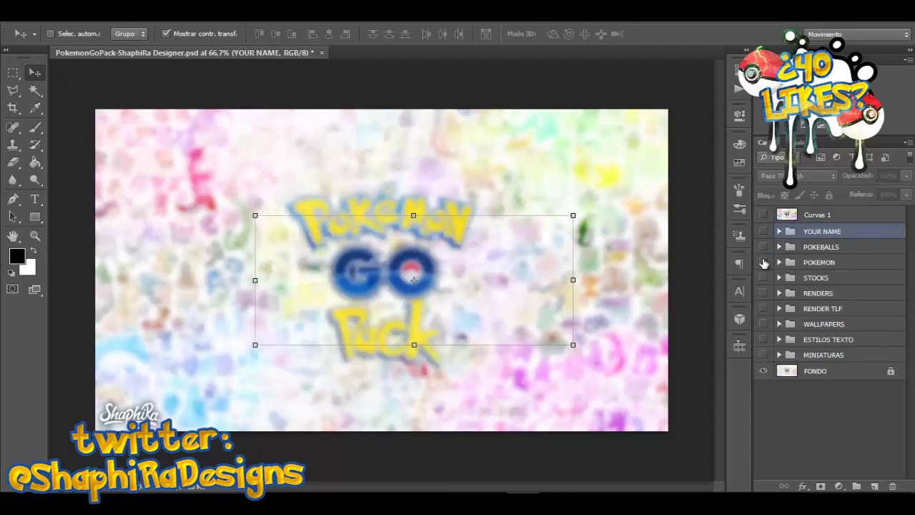
Turn on and expand the POKEMON group, previewing Pokémon layers 142 and 135.
{"action": "left_click", "coordinate": [763, 262]}
{"action": "left_click", "coordinate": [779, 263]}
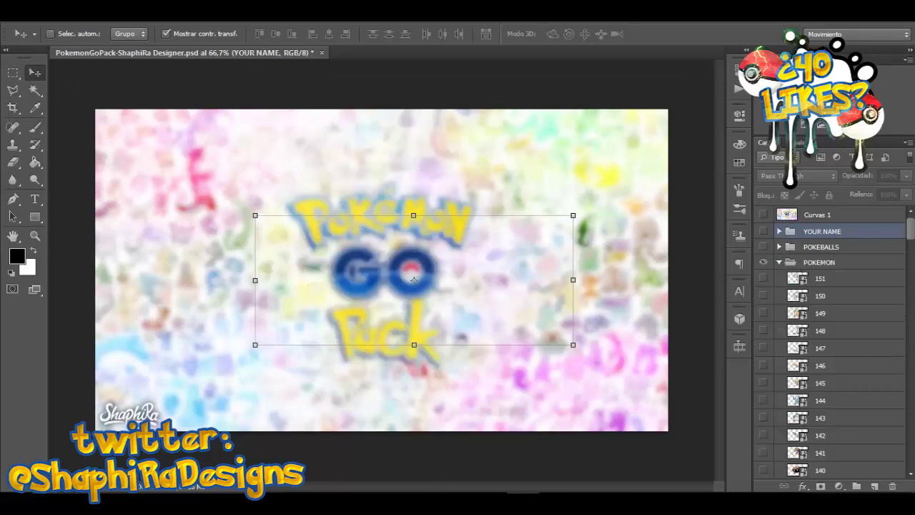
{"action": "left_click_drag", "start_coordinate": [910, 231], "coordinate": [910, 241]}
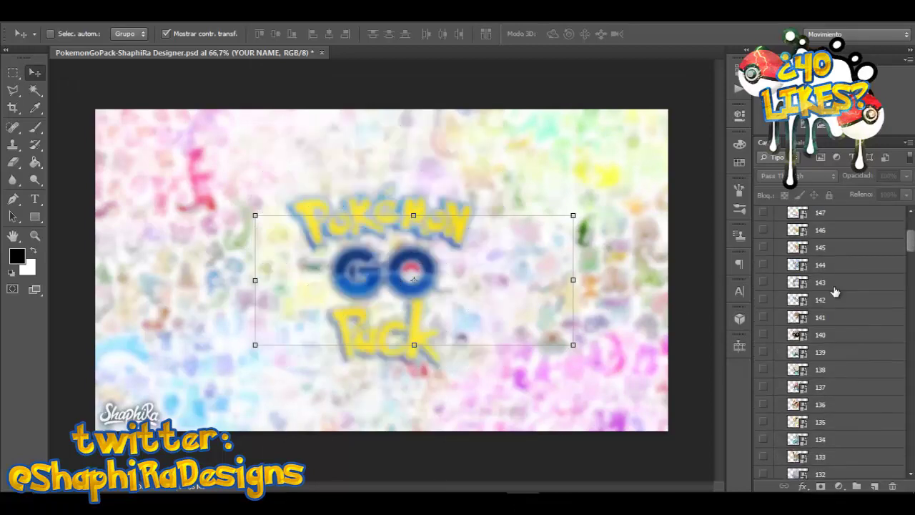
{"action": "left_click", "coordinate": [764, 300]}
{"action": "left_click", "coordinate": [763, 301]}
{"action": "left_click", "coordinate": [763, 421]}
{"action": "left_click", "coordinate": [763, 422]}
Preview 001 Bulbasaur, 004 Charmander and 007 Squirtle in the POKEMON group.
{"action": "left_click_drag", "start_coordinate": [910, 243], "coordinate": [912, 461]}
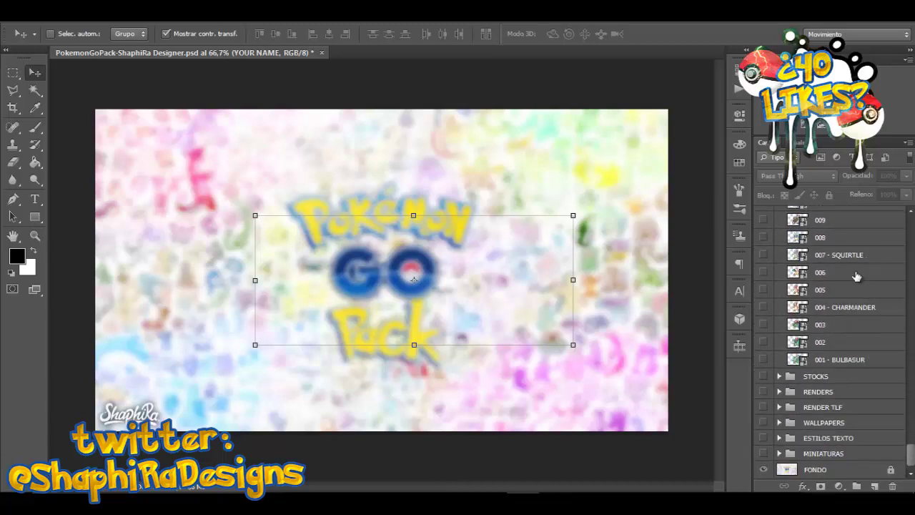
{"action": "left_click", "coordinate": [763, 359]}
{"action": "left_click", "coordinate": [763, 359]}
{"action": "left_click", "coordinate": [763, 289]}
{"action": "left_click", "coordinate": [763, 254]}
{"action": "left_click", "coordinate": [762, 254]}
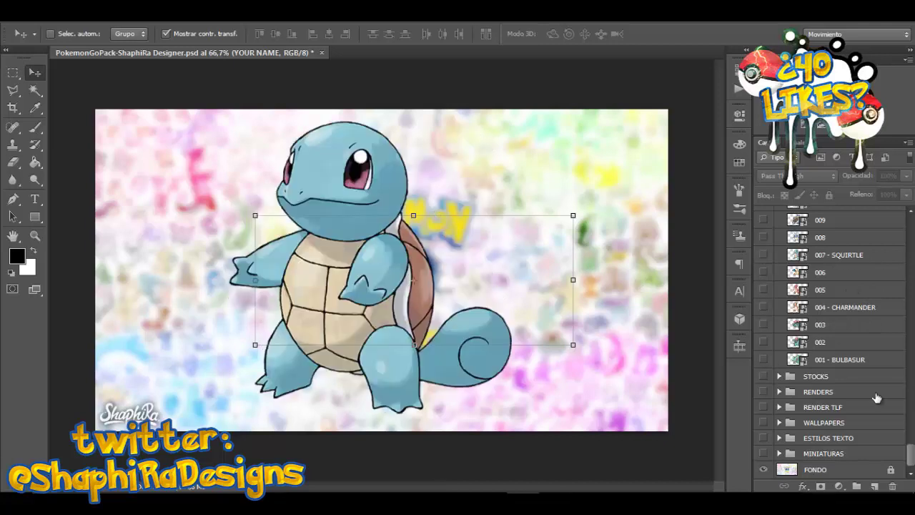
{"action": "left_click_drag", "start_coordinate": [910, 454], "coordinate": [910, 222]}
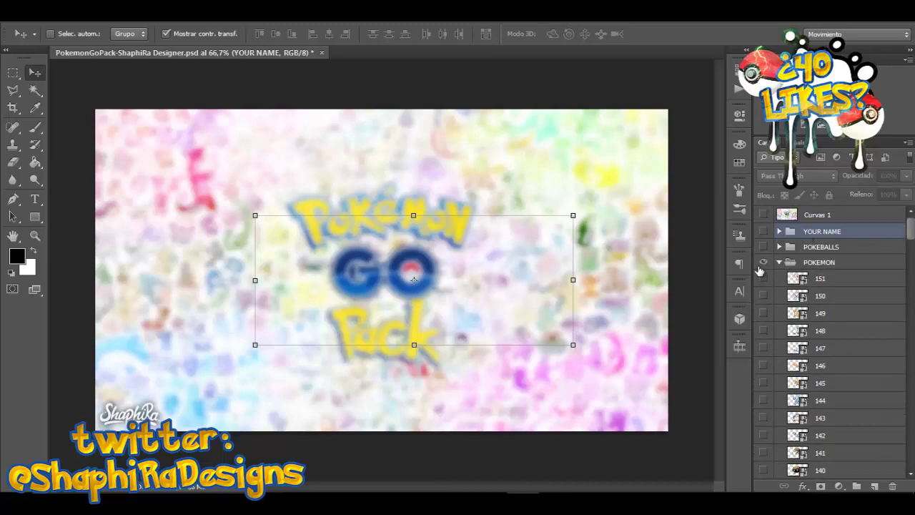
Show and expand STOCKS, previewing the lightning, sparks and dotted-line stocks in layers 1–3.
{"action": "left_click", "coordinate": [779, 263]}
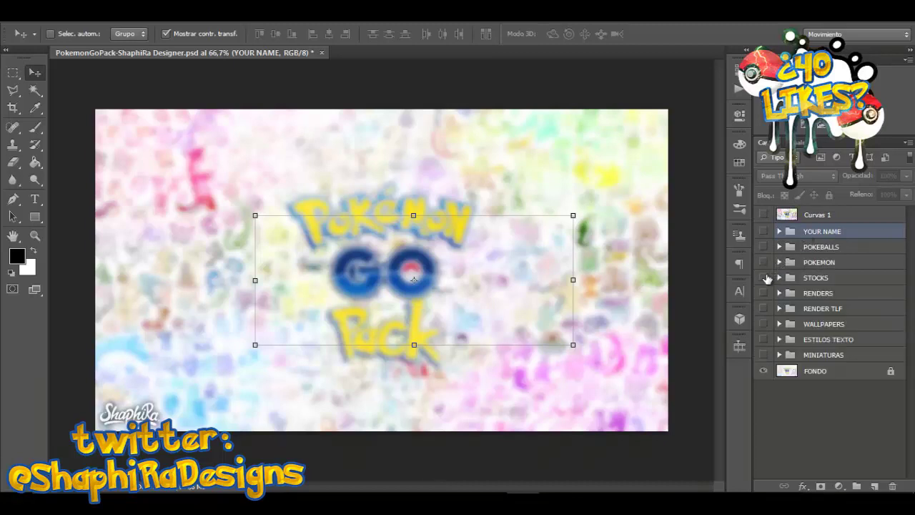
{"action": "left_click", "coordinate": [763, 278]}
{"action": "left_click", "coordinate": [779, 278]}
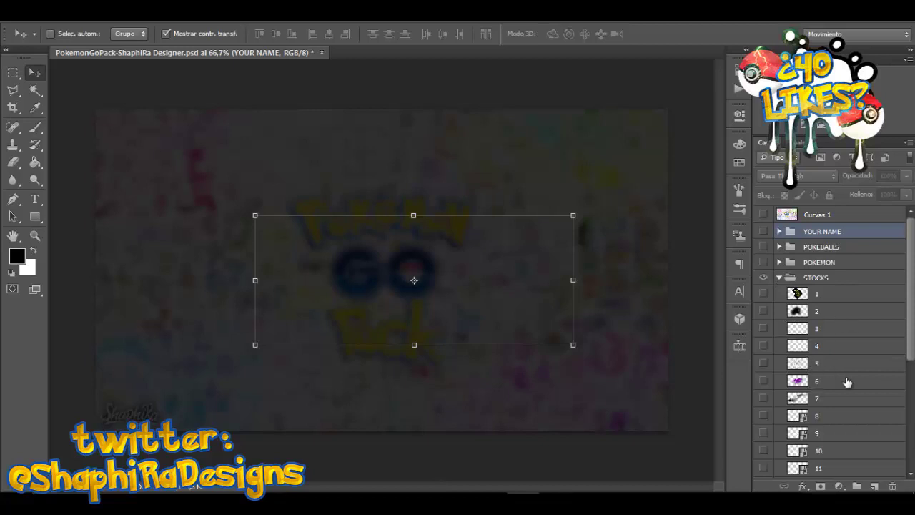
{"action": "scroll", "coordinate": [840, 411], "scroll_direction": "down", "scroll_amount": 1}
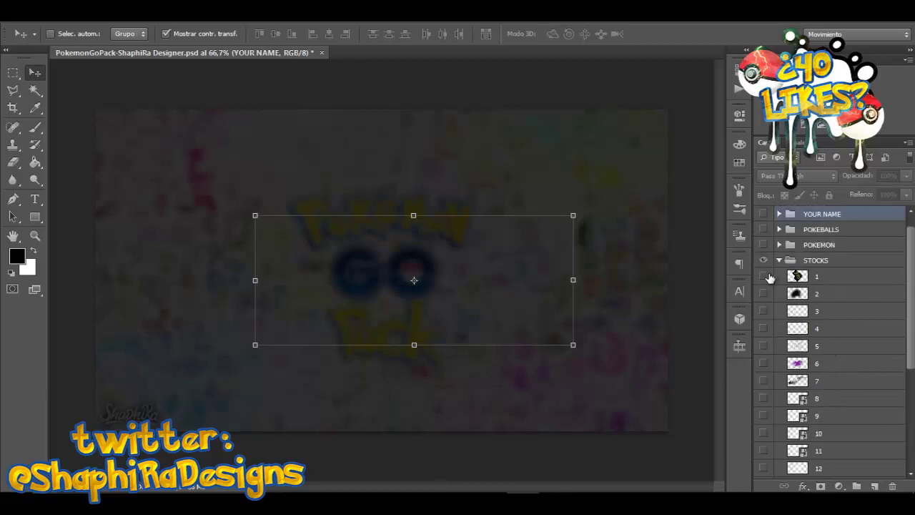
{"action": "left_click", "coordinate": [764, 277]}
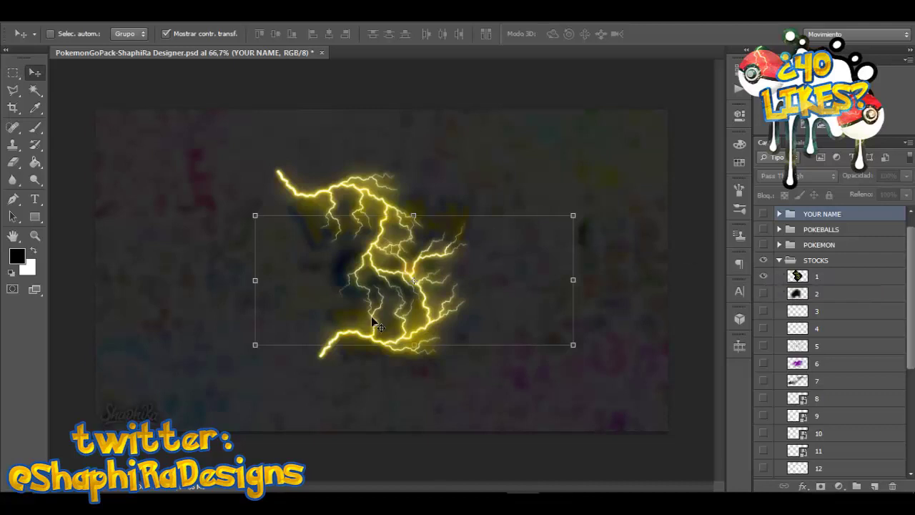
{"action": "left_click", "coordinate": [764, 277]}
{"action": "left_click", "coordinate": [764, 294]}
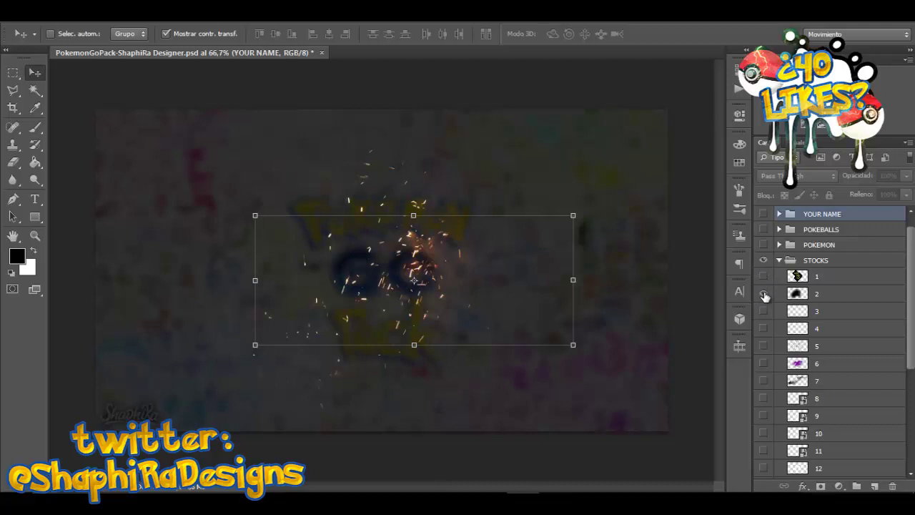
{"action": "left_click", "coordinate": [764, 294]}
{"action": "left_click", "coordinate": [764, 311]}
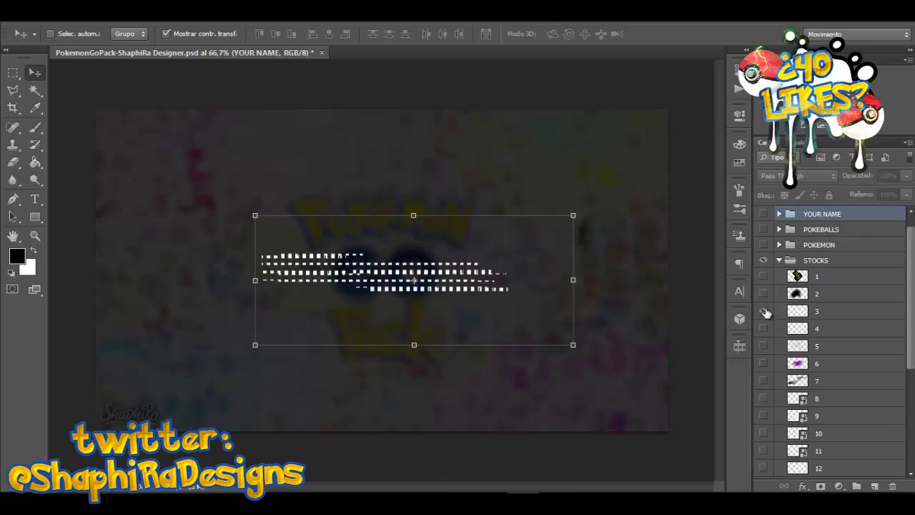
{"action": "left_click", "coordinate": [763, 311]}
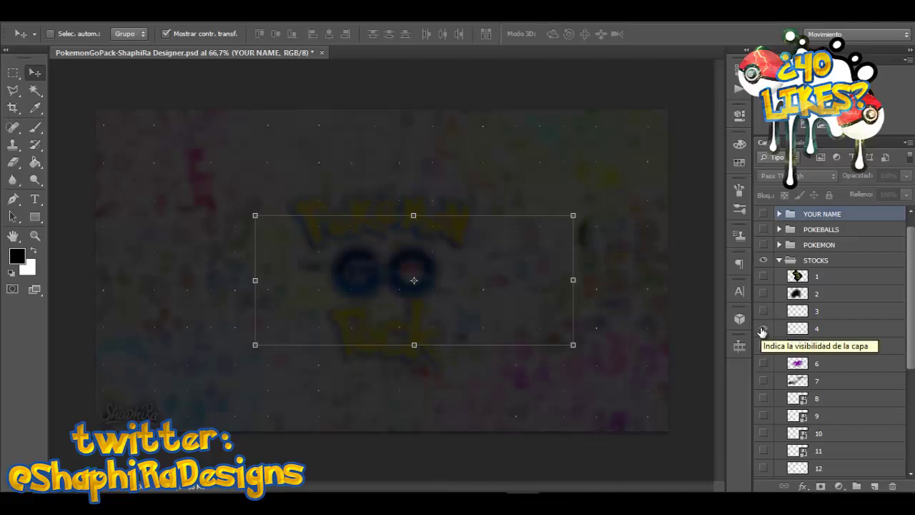
Preview the layer 5 sunburst stock over the colourful background, then hide it.
{"action": "left_click", "coordinate": [764, 346]}
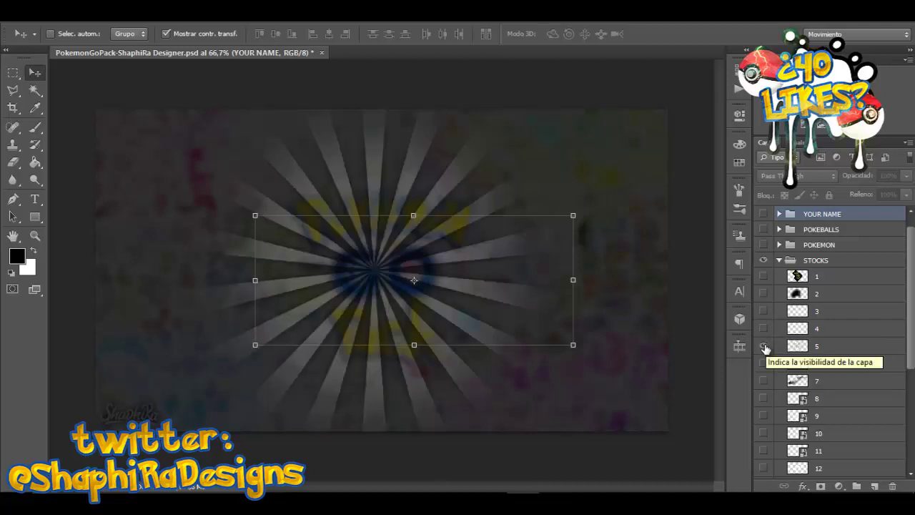
{"action": "scroll", "coordinate": [763, 348], "scroll_direction": "down", "scroll_amount": 1}
{"action": "scroll", "coordinate": [763, 348], "scroll_direction": "down", "scroll_amount": 6}
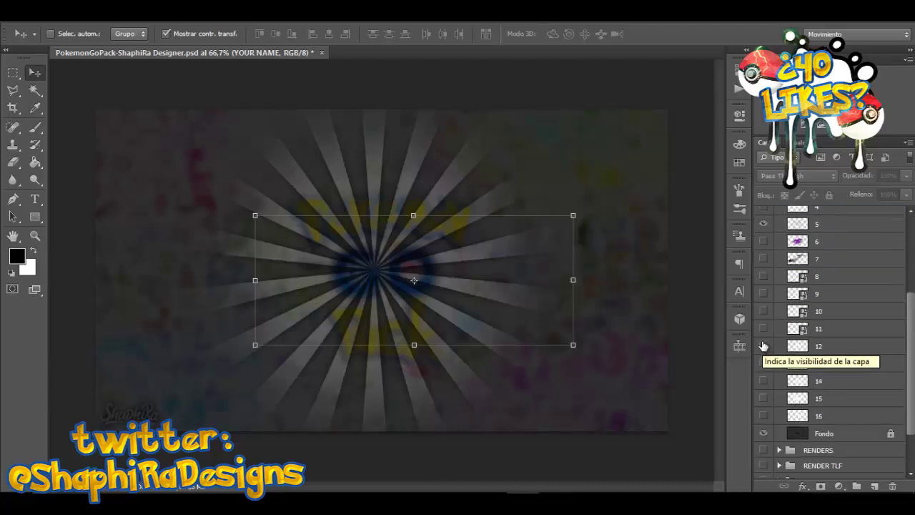
{"action": "left_click", "coordinate": [765, 434]}
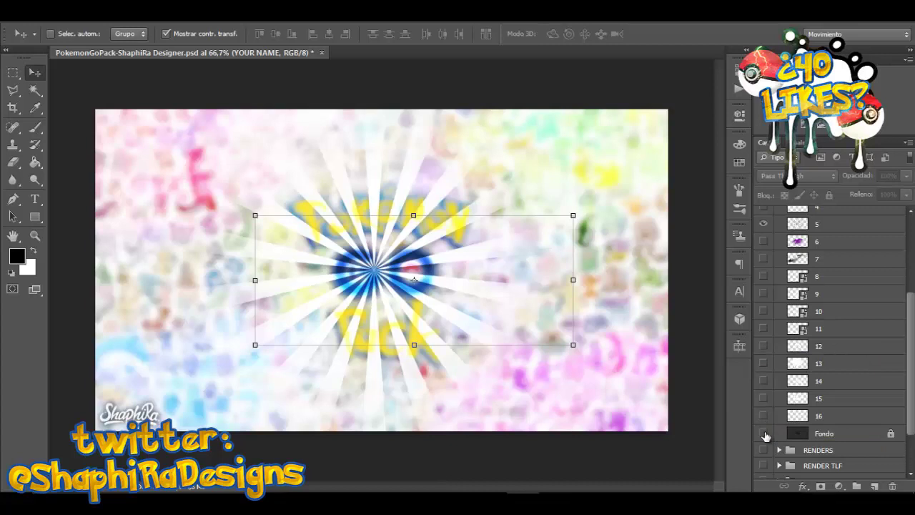
{"action": "scroll", "coordinate": [764, 386], "scroll_direction": "up", "scroll_amount": 7}
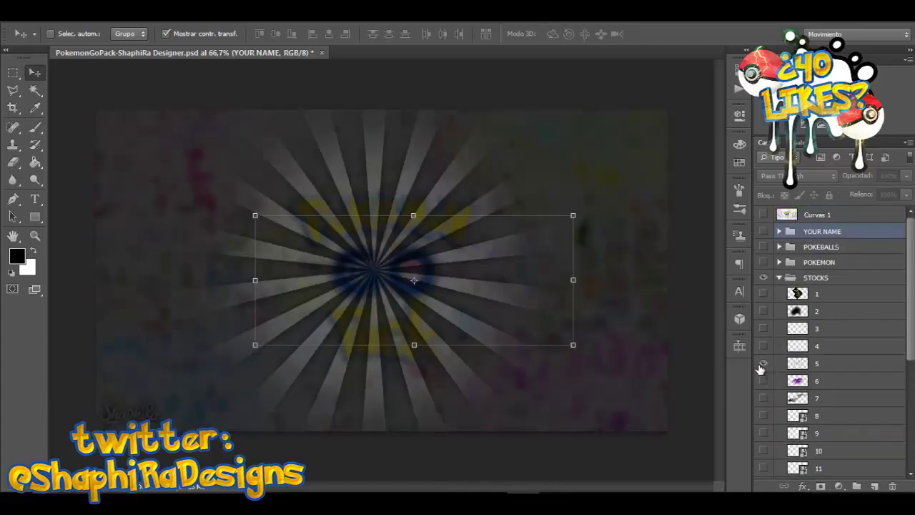
{"action": "left_click", "coordinate": [763, 364]}
Show the purple cloud stock on layer 6 and select that layer for a hue adjustment.
{"action": "left_click", "coordinate": [763, 381]}
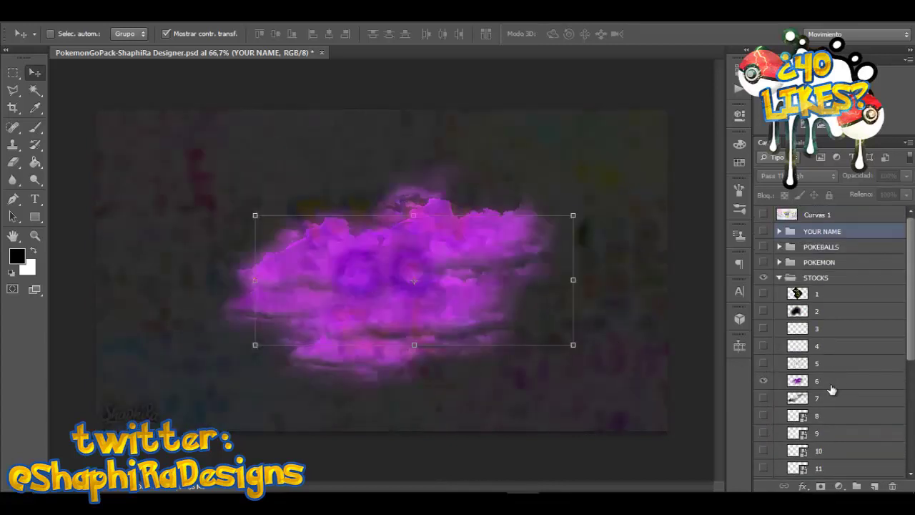
{"action": "left_click", "coordinate": [831, 387]}
{"action": "left_click", "coordinate": [831, 387]}
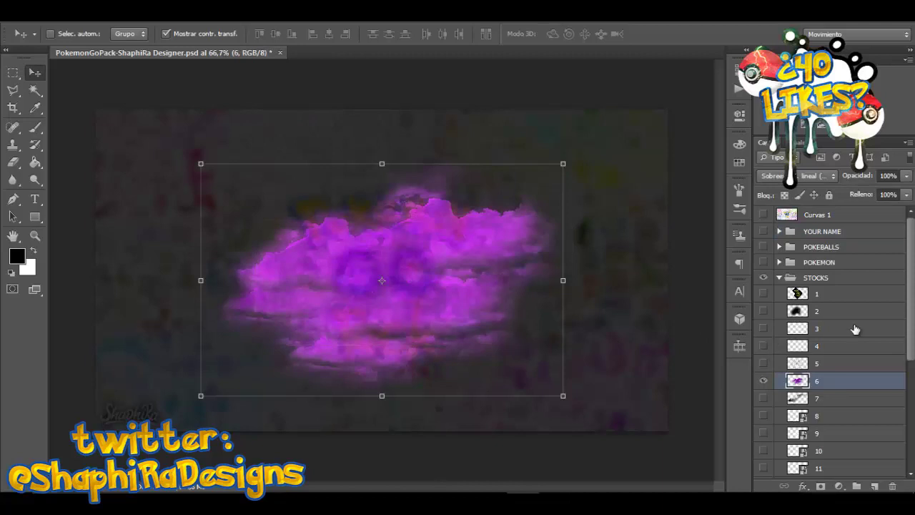
{"action": "scroll", "coordinate": [854, 327], "scroll_direction": "down", "scroll_amount": 2}
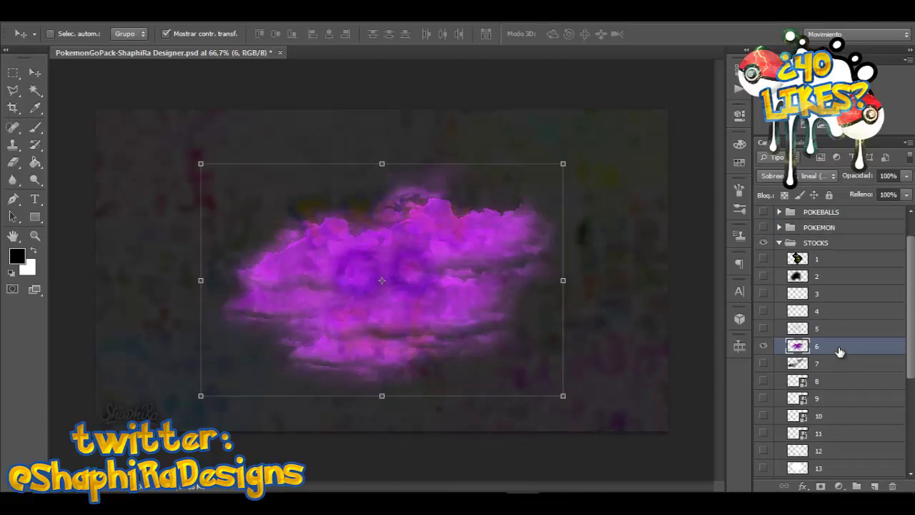
{"action": "key", "text": "ctrl+u"}
Set the layer 6 cloud's Hue to -111 to make it cyan, then hide it.
{"action": "left_click_drag", "start_coordinate": [711, 255], "coordinate": [663, 257]}
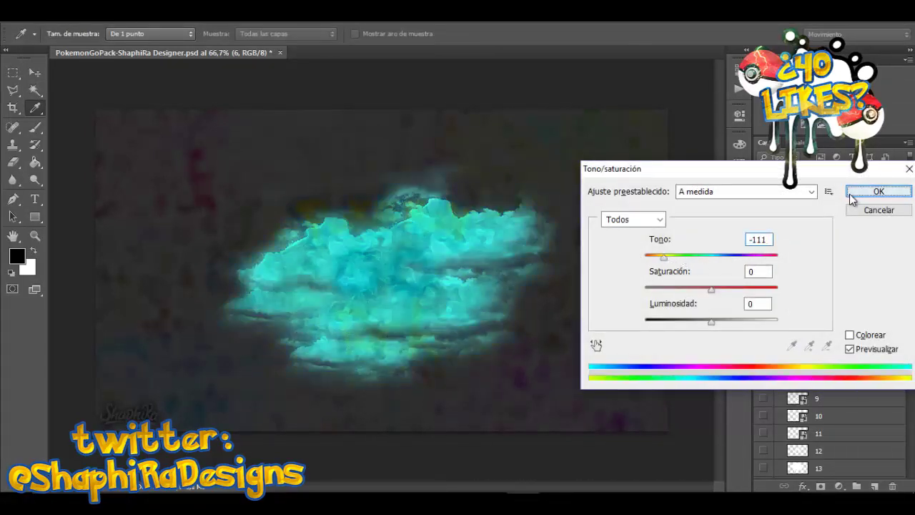
{"action": "left_click", "coordinate": [878, 190]}
{"action": "left_click", "coordinate": [764, 363]}
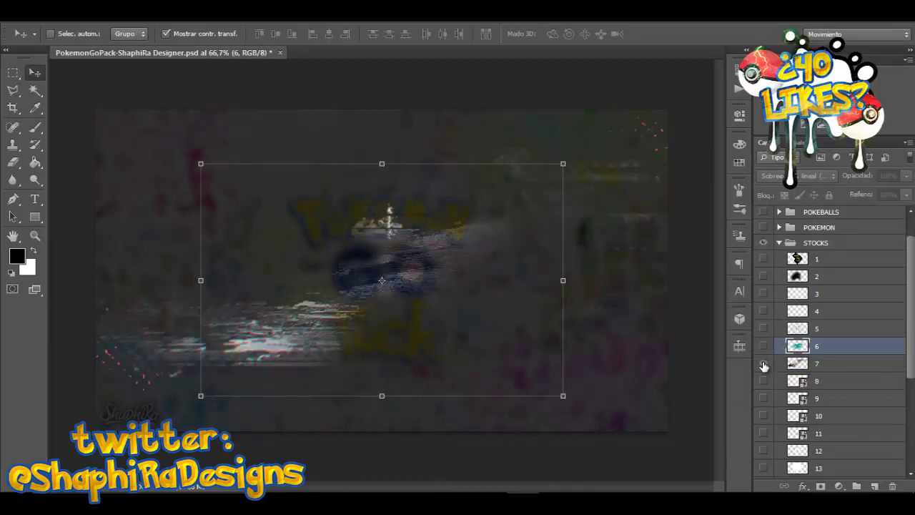
Preview the streaky, white dash, scratch-stroke and pixel stocks, hiding each again.
{"action": "left_click", "coordinate": [763, 364]}
{"action": "left_click", "coordinate": [764, 381]}
{"action": "scroll", "coordinate": [768, 368], "scroll_direction": "down", "scroll_amount": 1}
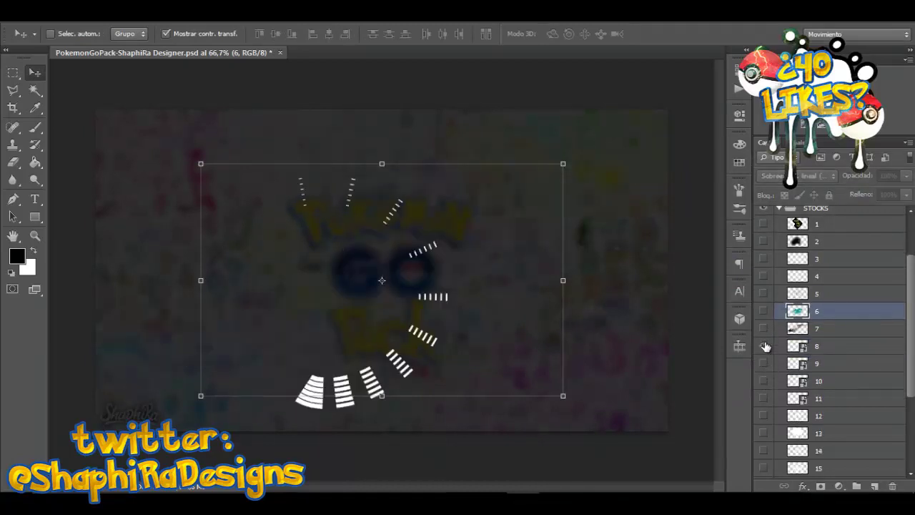
{"action": "left_click", "coordinate": [764, 346]}
{"action": "left_click", "coordinate": [764, 364]}
{"action": "left_click", "coordinate": [764, 385]}
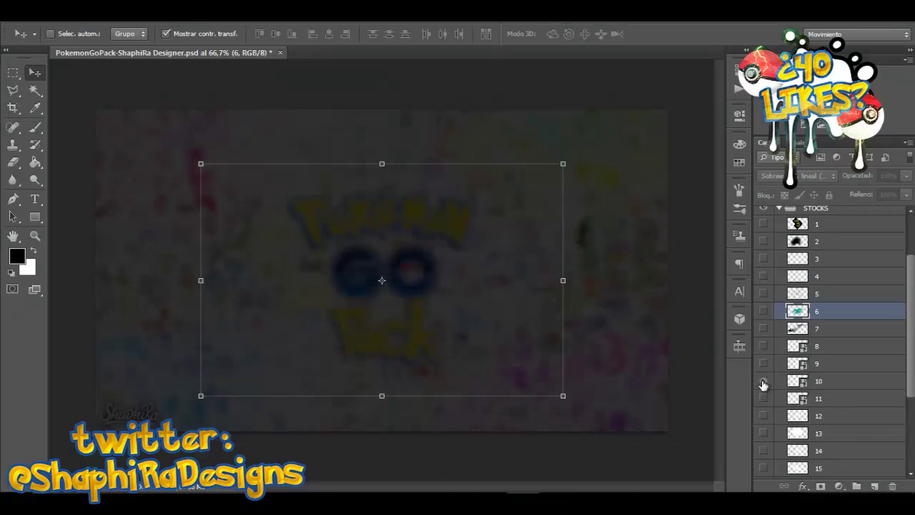
{"action": "left_click", "coordinate": [764, 398]}
{"action": "left_click", "coordinate": [764, 398]}
{"action": "scroll", "coordinate": [764, 384], "scroll_direction": "down", "scroll_amount": 1}
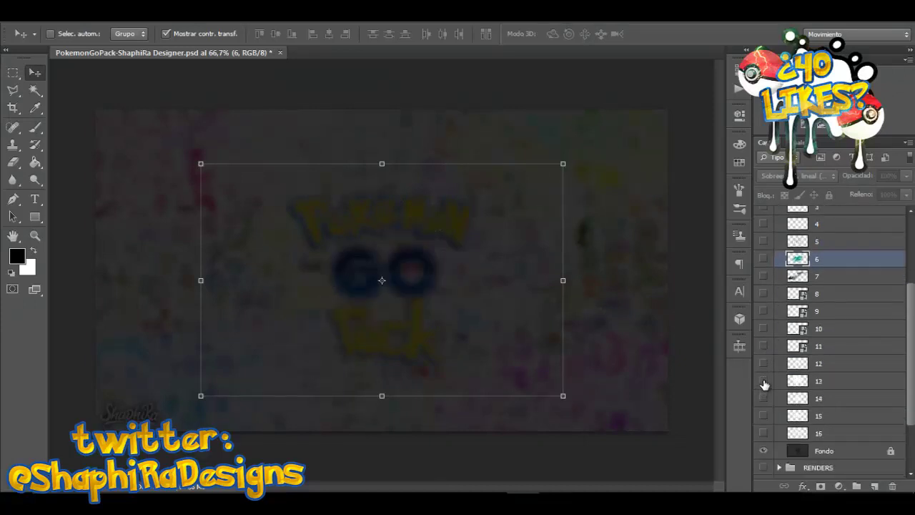
{"action": "scroll", "coordinate": [765, 384], "scroll_direction": "down", "scroll_amount": 1}
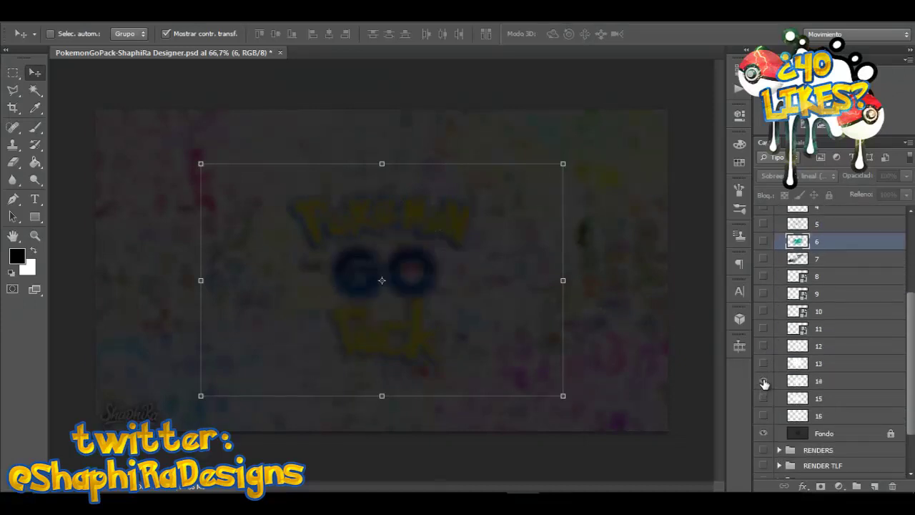
Preview the layer 14 cloud, white circle ring and pixel stocks, then collapse STOCKS.
{"action": "left_click", "coordinate": [764, 384]}
{"action": "left_click", "coordinate": [764, 381]}
{"action": "left_click", "coordinate": [765, 336]}
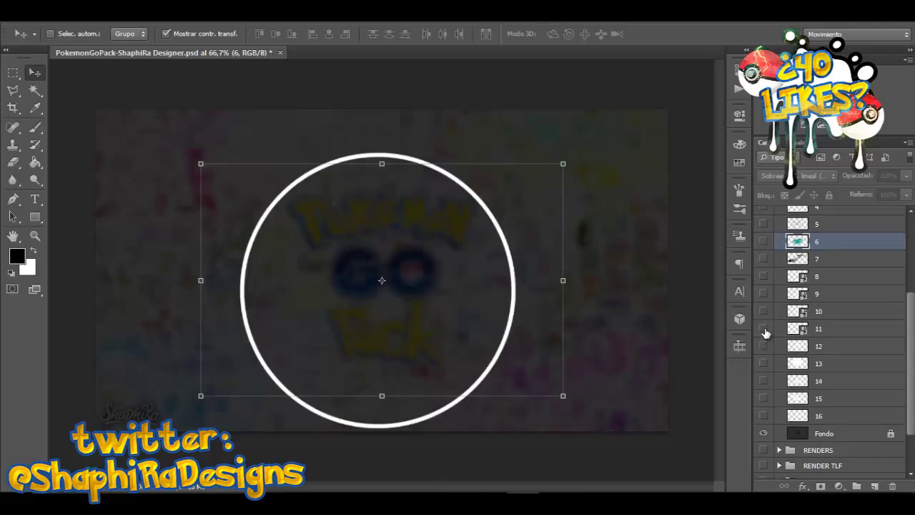
{"action": "left_click", "coordinate": [764, 329]}
{"action": "left_click", "coordinate": [763, 327]}
{"action": "left_click", "coordinate": [764, 311]}
{"action": "left_click", "coordinate": [764, 328]}
{"action": "left_click", "coordinate": [764, 311]}
{"action": "scroll", "coordinate": [772, 307], "scroll_direction": "up", "scroll_amount": 5}
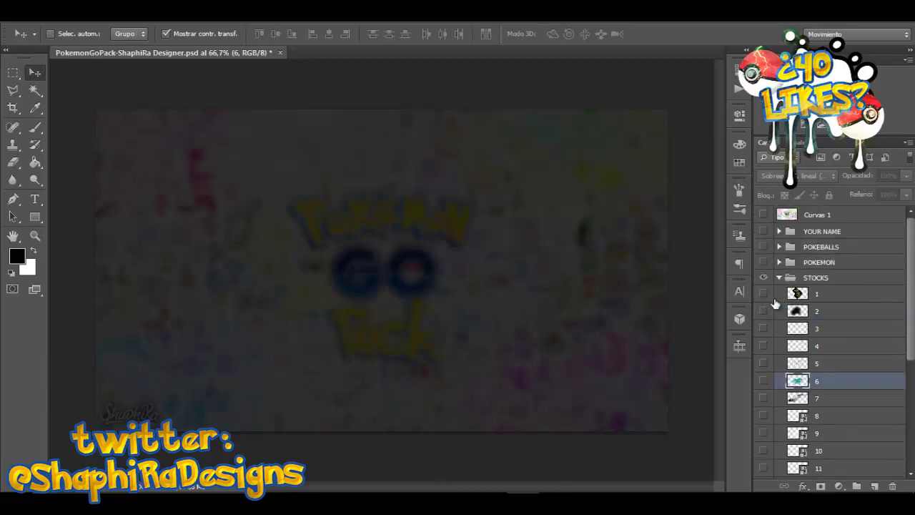
{"action": "left_click", "coordinate": [779, 278]}
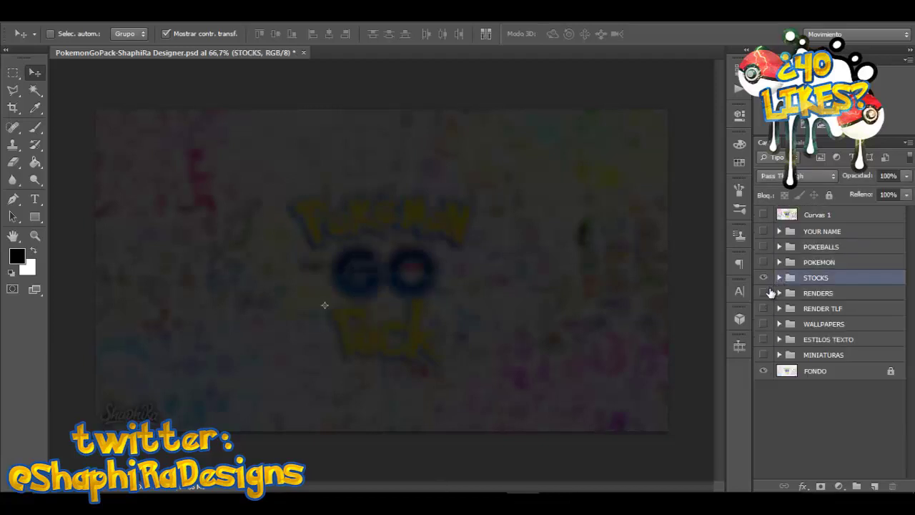
Hide STOCKS, expand RENDERS and preview renders 1–6, including both logos and the Poké Ball Plus.
{"action": "left_click", "coordinate": [764, 277]}
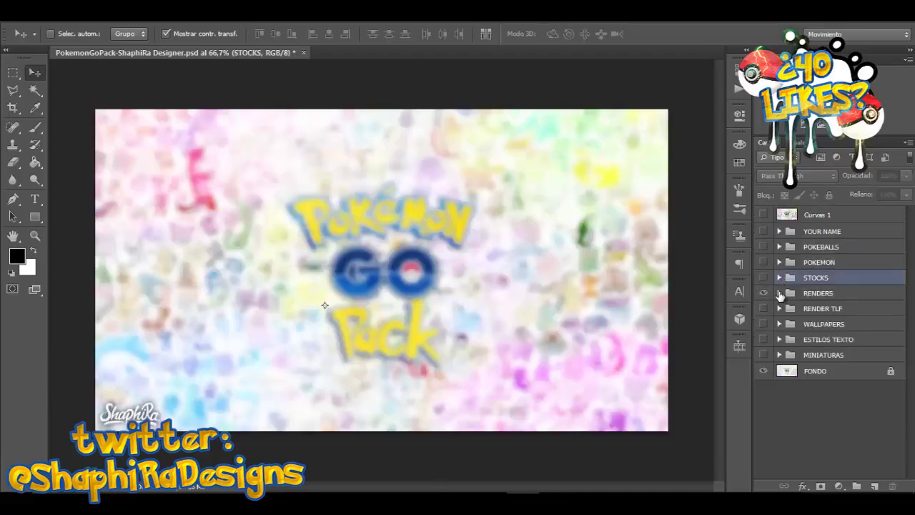
{"action": "left_click", "coordinate": [779, 293]}
{"action": "left_click", "coordinate": [764, 309]}
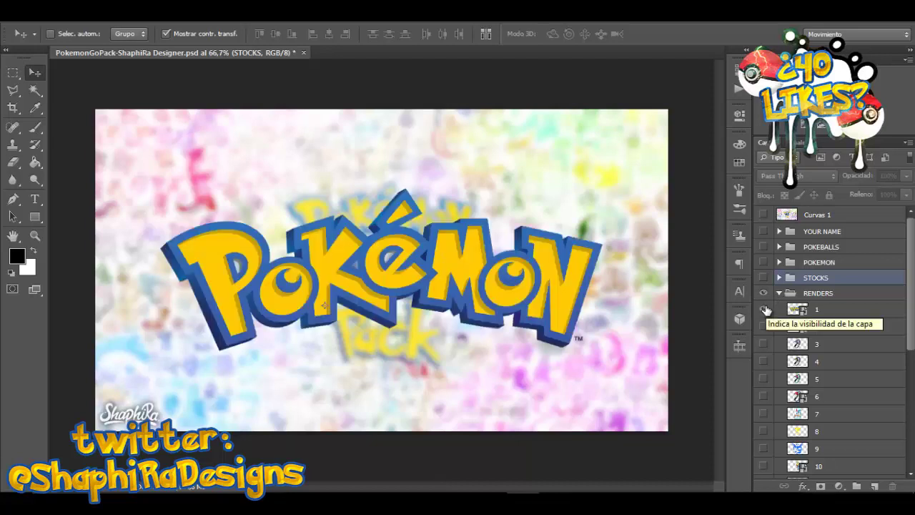
{"action": "left_click", "coordinate": [763, 309]}
{"action": "left_click", "coordinate": [764, 326]}
{"action": "left_click", "coordinate": [764, 326]}
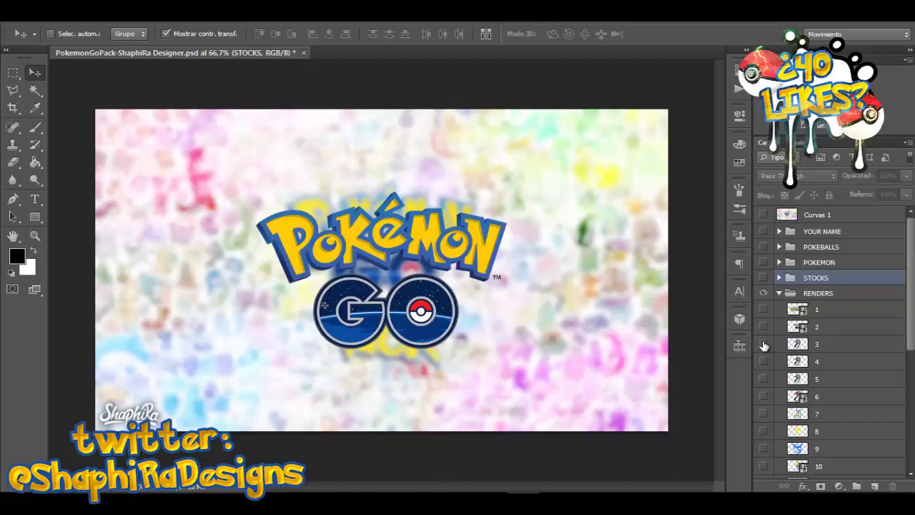
{"action": "left_click", "coordinate": [763, 344]}
{"action": "left_click", "coordinate": [764, 344]}
{"action": "left_click", "coordinate": [764, 361]}
{"action": "left_click", "coordinate": [763, 363]}
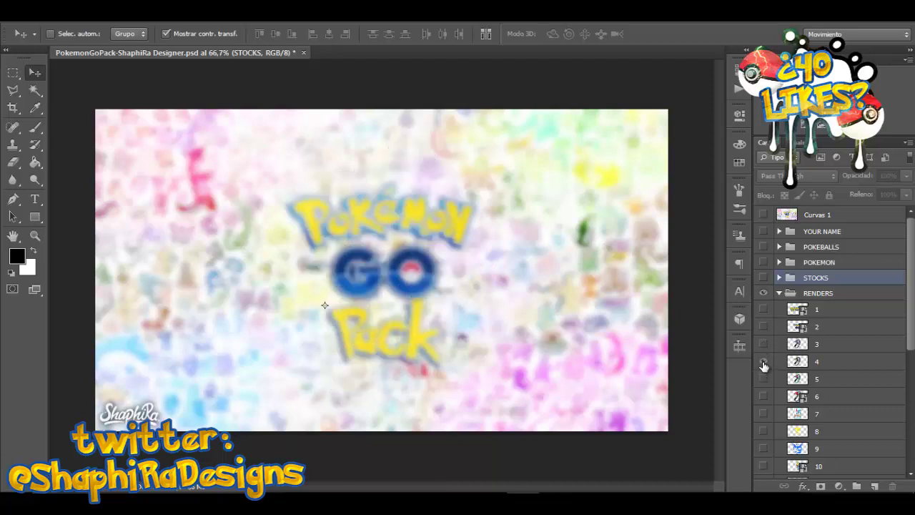
{"action": "left_click", "coordinate": [764, 375]}
{"action": "left_click", "coordinate": [764, 382]}
{"action": "left_click", "coordinate": [764, 396]}
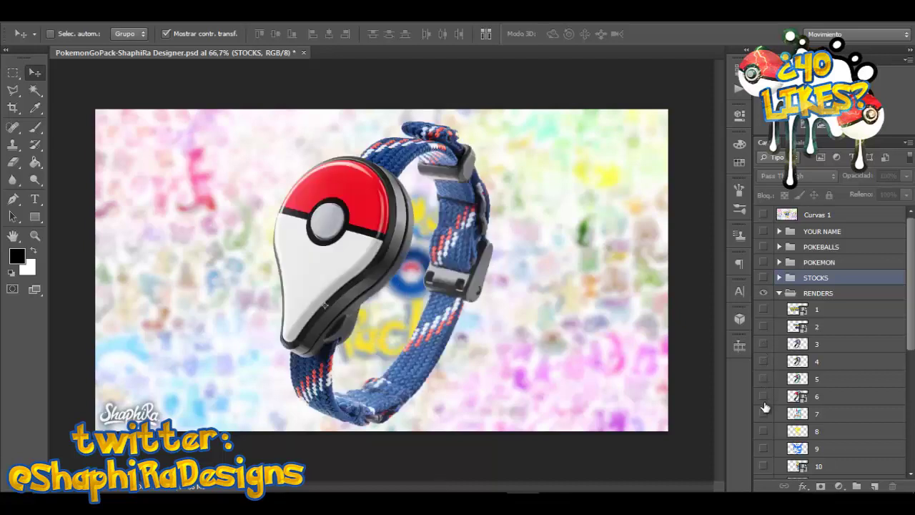
{"action": "left_click", "coordinate": [764, 399]}
Preview the loading-screen, yellow Instinct, blue emblem and Ash-and-Pikachu renders in layers 7–10.
{"action": "left_click", "coordinate": [764, 415]}
{"action": "scroll", "coordinate": [765, 413], "scroll_direction": "down", "scroll_amount": 2}
{"action": "scroll", "coordinate": [766, 386], "scroll_direction": "down", "scroll_amount": 1}
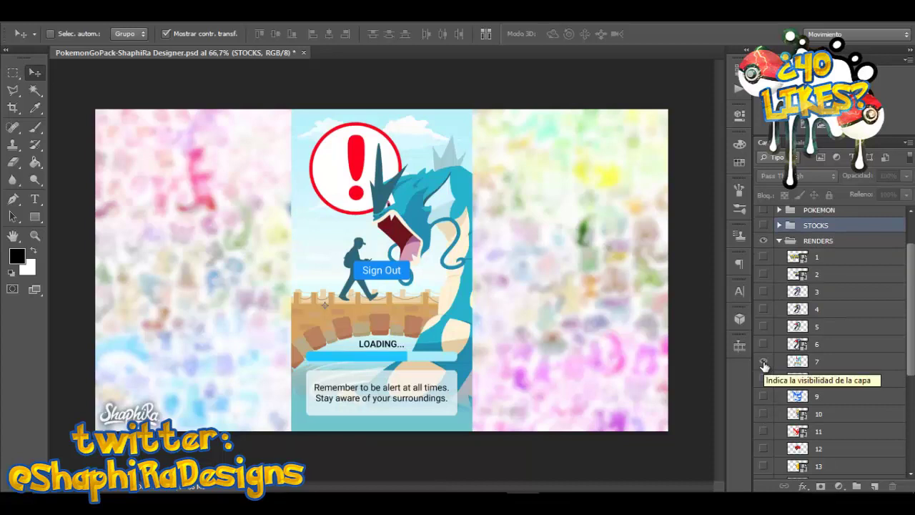
{"action": "left_click", "coordinate": [763, 362]}
{"action": "left_click", "coordinate": [764, 379]}
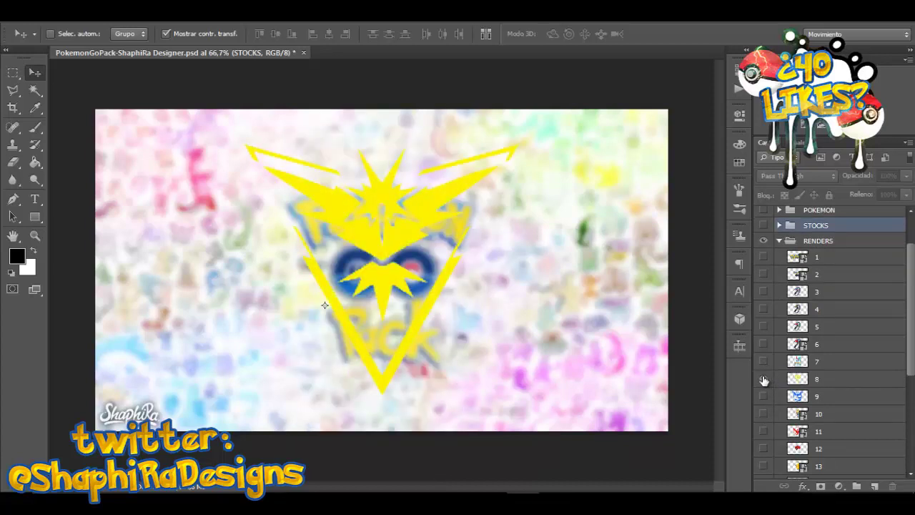
{"action": "left_click", "coordinate": [764, 381]}
{"action": "left_click", "coordinate": [764, 380]}
{"action": "left_click", "coordinate": [764, 380]}
{"action": "left_click", "coordinate": [764, 397]}
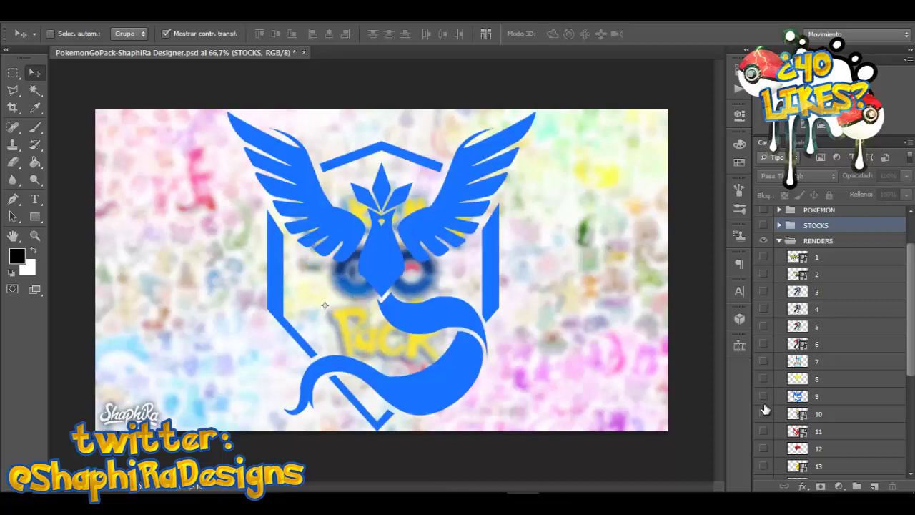
{"action": "left_click", "coordinate": [763, 396]}
{"action": "left_click", "coordinate": [763, 414]}
{"action": "left_click", "coordinate": [764, 414]}
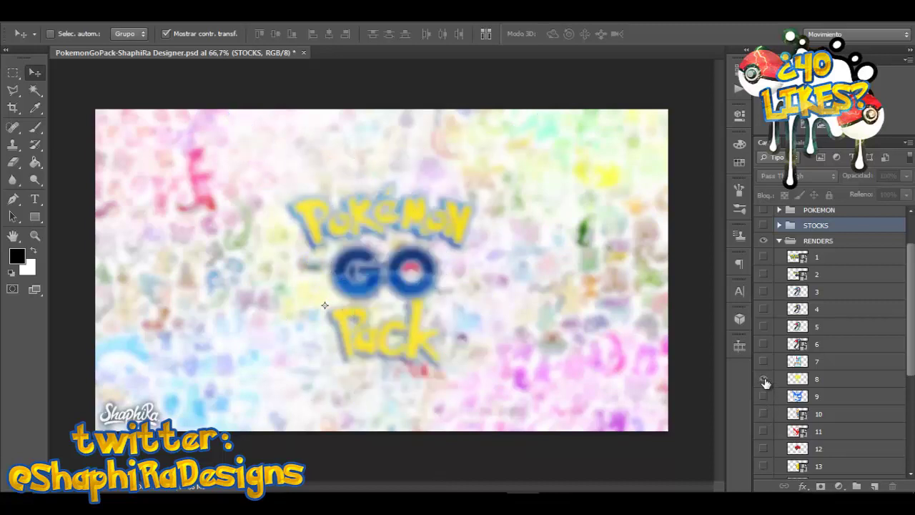
{"action": "left_click", "coordinate": [763, 379]}
{"action": "left_click", "coordinate": [764, 379]}
Preview the Valor emblem, Pokéball and Pikachu renders, leaving layer 14's red-cap Pikachu visible.
{"action": "scroll", "coordinate": [765, 383], "scroll_direction": "down", "scroll_amount": 1}
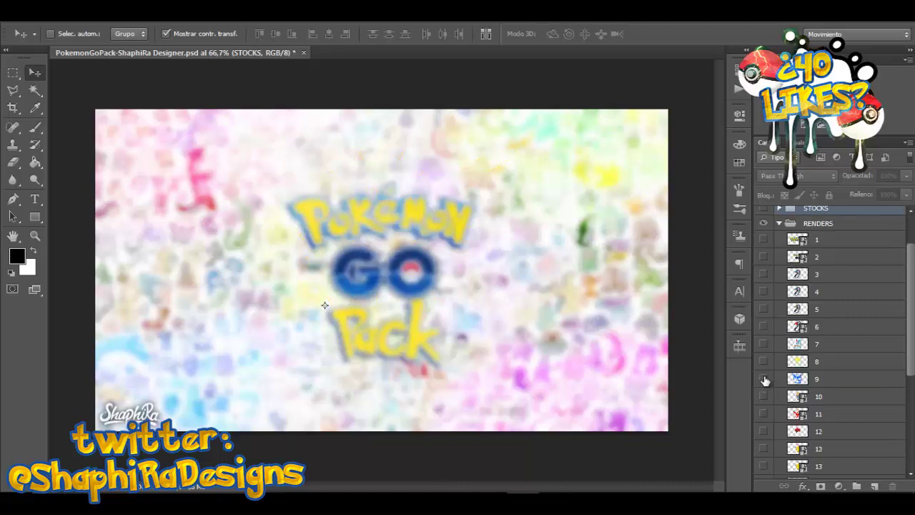
{"action": "scroll", "coordinate": [765, 379], "scroll_direction": "down", "scroll_amount": 1}
{"action": "left_click", "coordinate": [764, 345]}
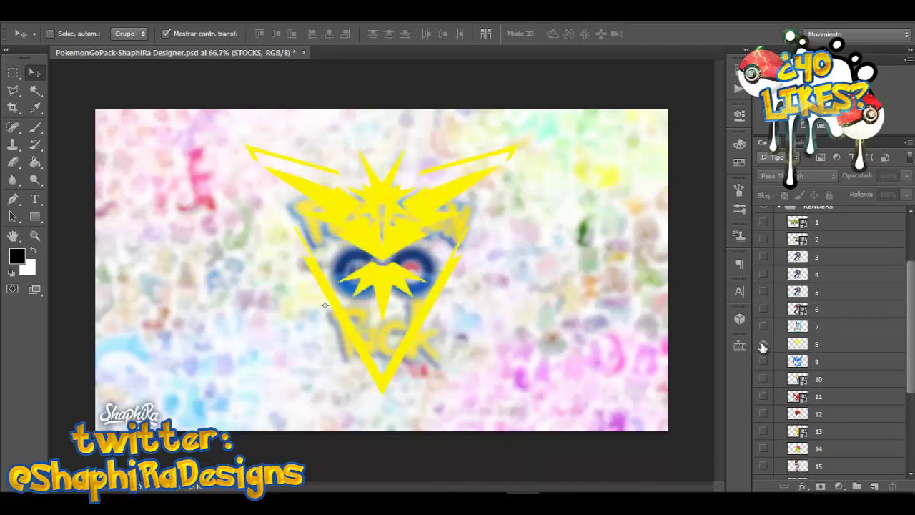
{"action": "left_click", "coordinate": [764, 344]}
{"action": "left_click", "coordinate": [764, 397]}
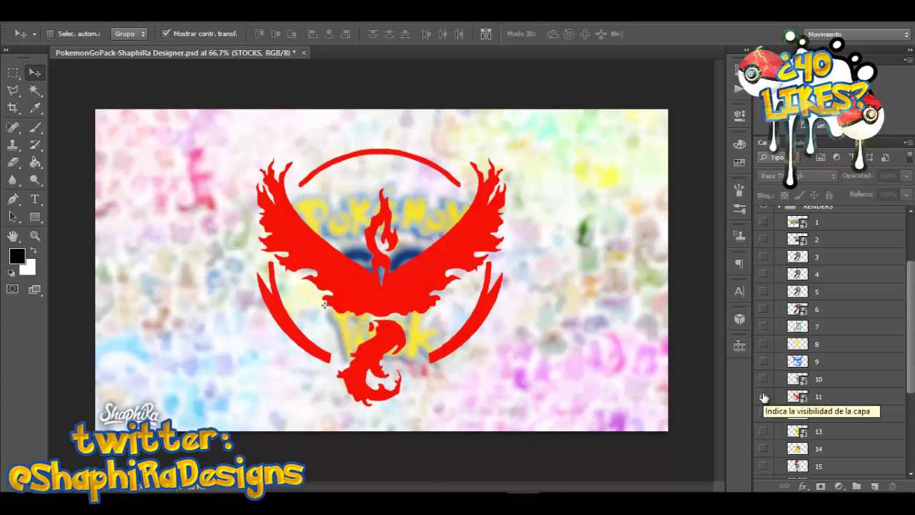
{"action": "left_click", "coordinate": [764, 397]}
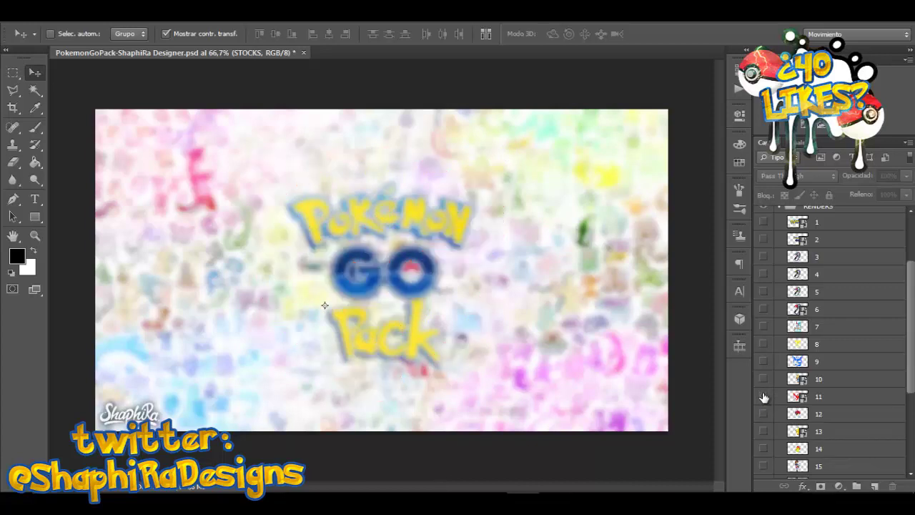
{"action": "left_click", "coordinate": [764, 396]}
{"action": "left_click", "coordinate": [764, 397]}
{"action": "left_click", "coordinate": [763, 414]}
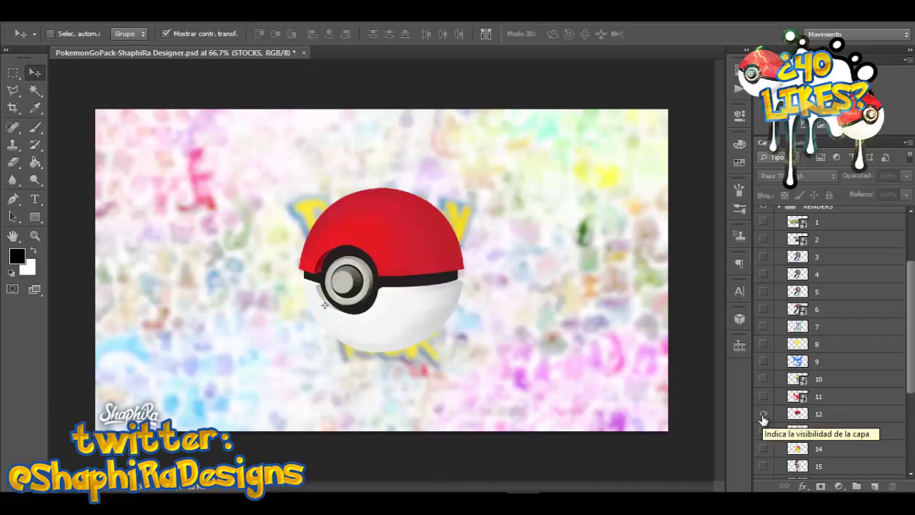
{"action": "left_click", "coordinate": [764, 415]}
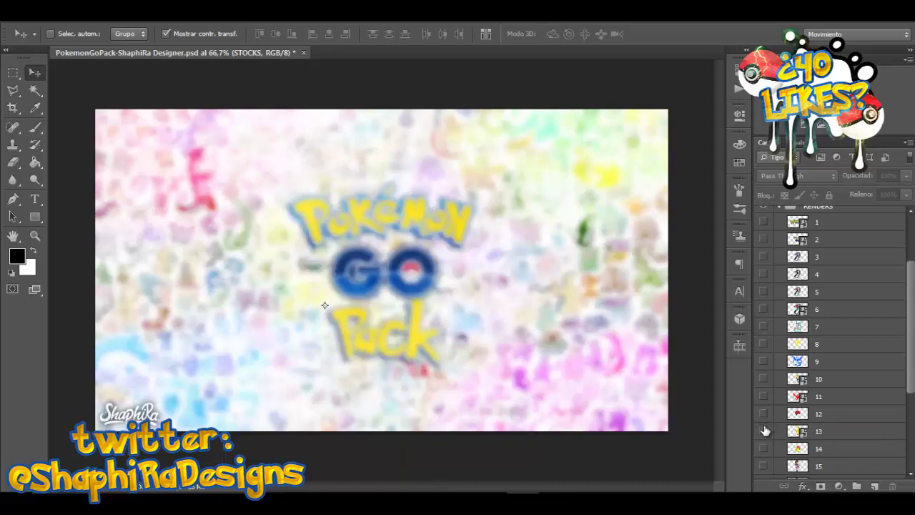
{"action": "left_click", "coordinate": [763, 432]}
{"action": "left_click", "coordinate": [764, 432]}
{"action": "left_click", "coordinate": [764, 448]}
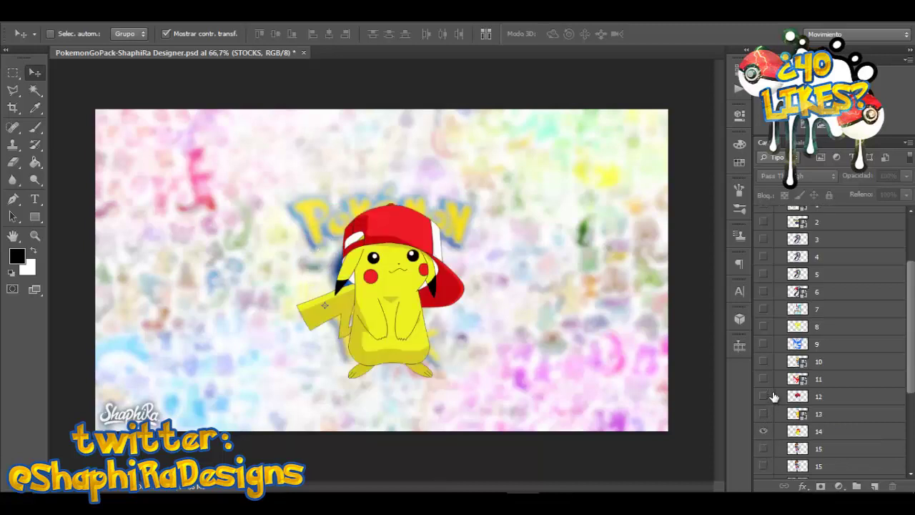
{"action": "scroll", "coordinate": [773, 367], "scroll_direction": "down", "scroll_amount": 3}
Hide the Pikachu render, then preview Ash renders 15 and 16 one at a time.
{"action": "left_click", "coordinate": [763, 363]}
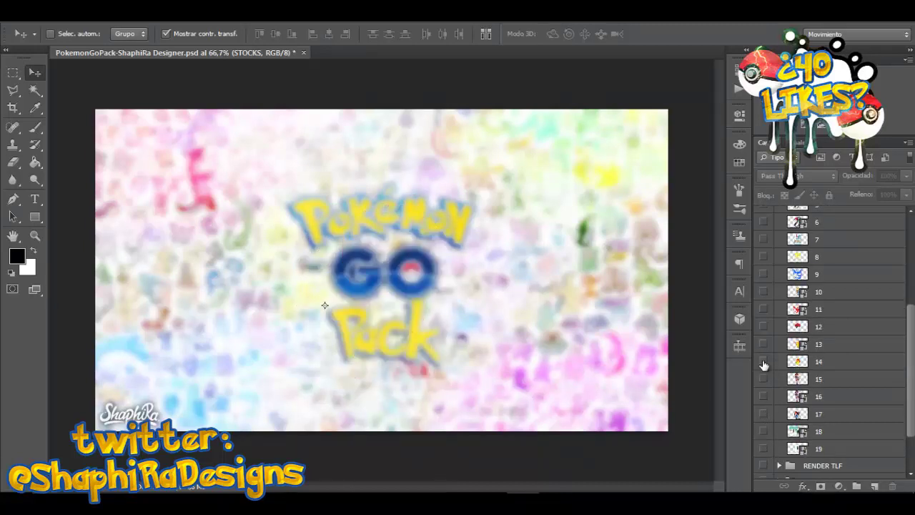
{"action": "left_click", "coordinate": [763, 380]}
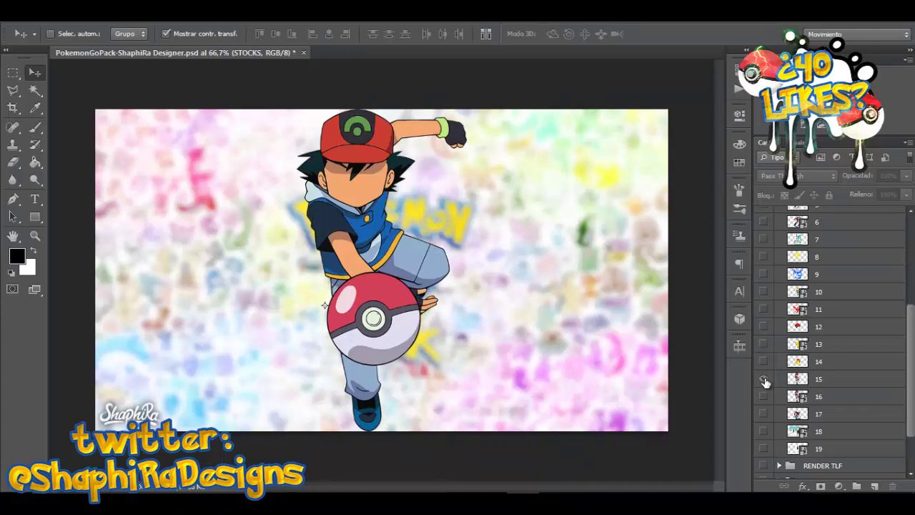
{"action": "left_click", "coordinate": [763, 380]}
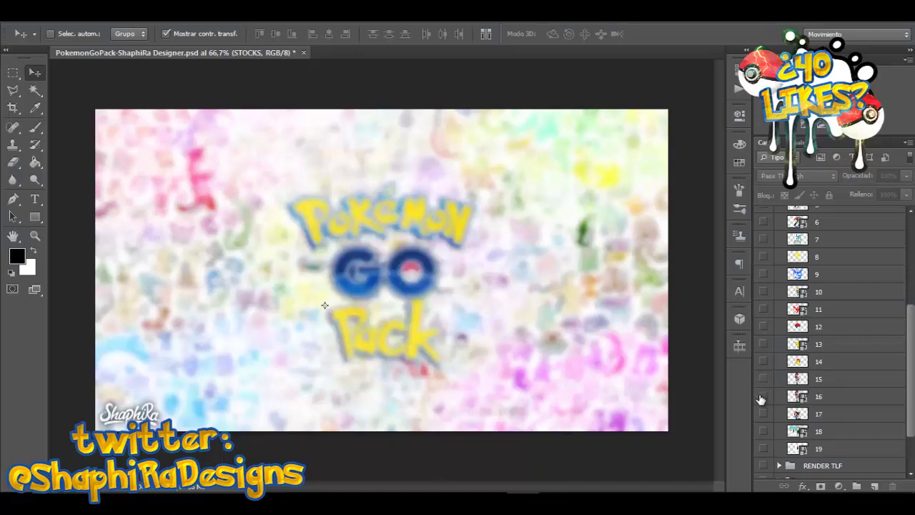
{"action": "left_click", "coordinate": [764, 380]}
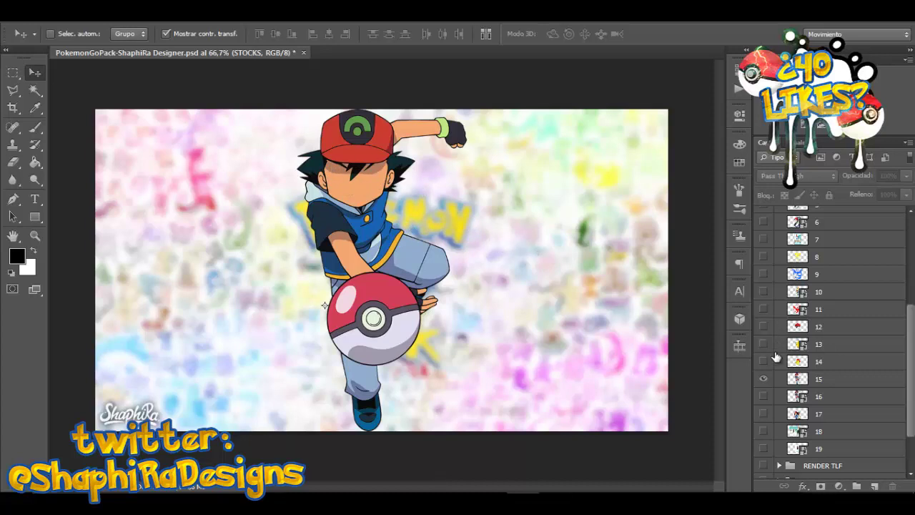
{"action": "left_click", "coordinate": [764, 379]}
{"action": "left_click", "coordinate": [764, 396]}
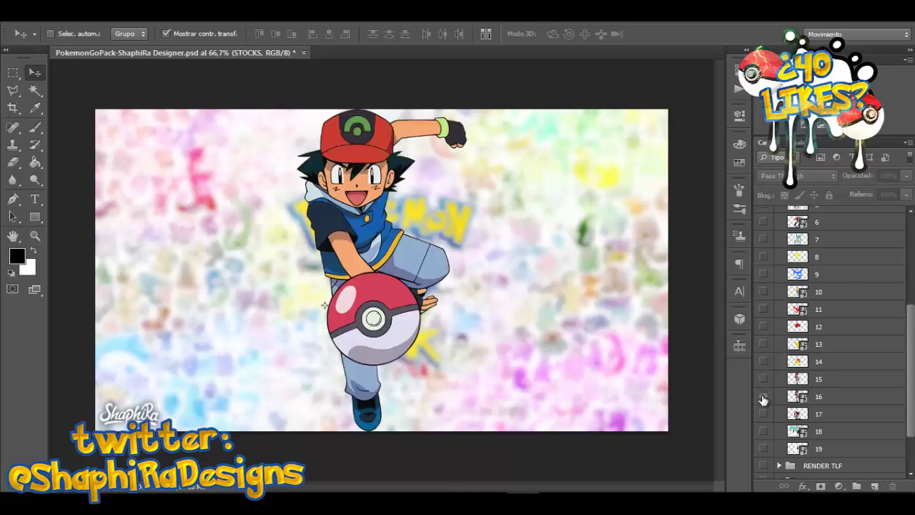
{"action": "left_click", "coordinate": [763, 397]}
Preview renders 17, 18 and 19 one at a time, hiding each afterward.
{"action": "left_click", "coordinate": [764, 414]}
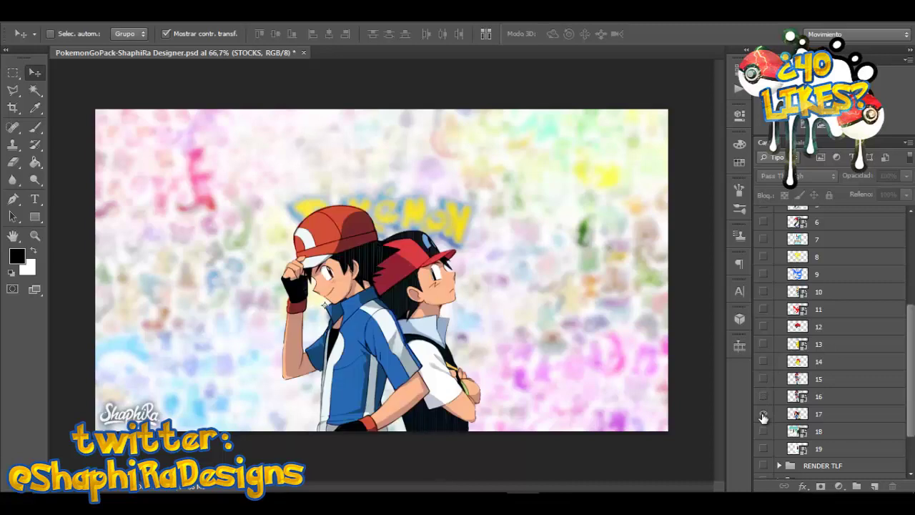
{"action": "left_click", "coordinate": [764, 414]}
{"action": "left_click", "coordinate": [764, 431]}
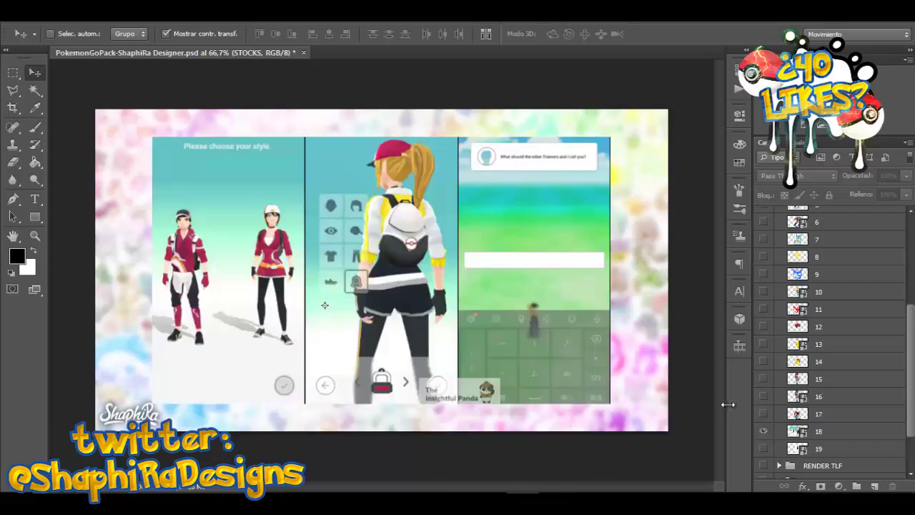
{"action": "left_click", "coordinate": [764, 434]}
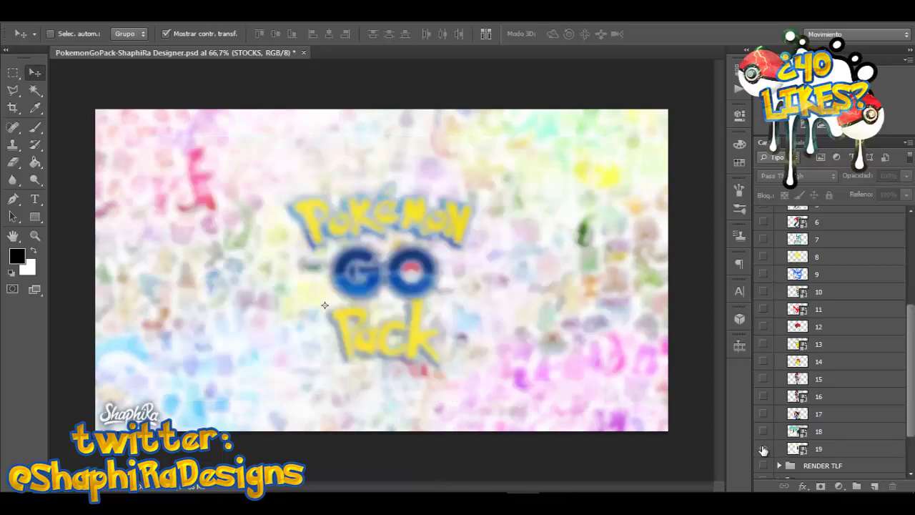
{"action": "left_click", "coordinate": [763, 449]}
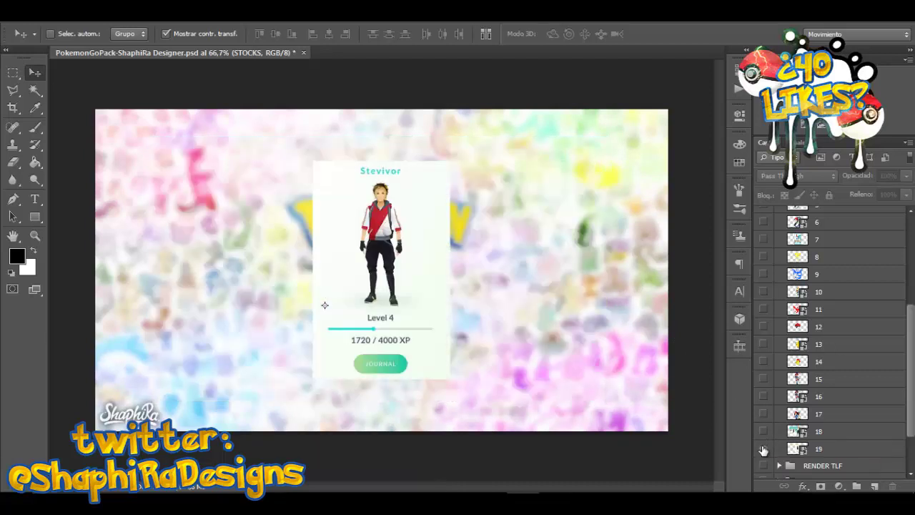
{"action": "left_click", "coordinate": [763, 449]}
Collapse the RENDERS group and expand RENDER TLF to list Capa 31, 28, 29 and 27.
{"action": "scroll", "coordinate": [808, 343], "scroll_direction": "up", "scroll_amount": 5}
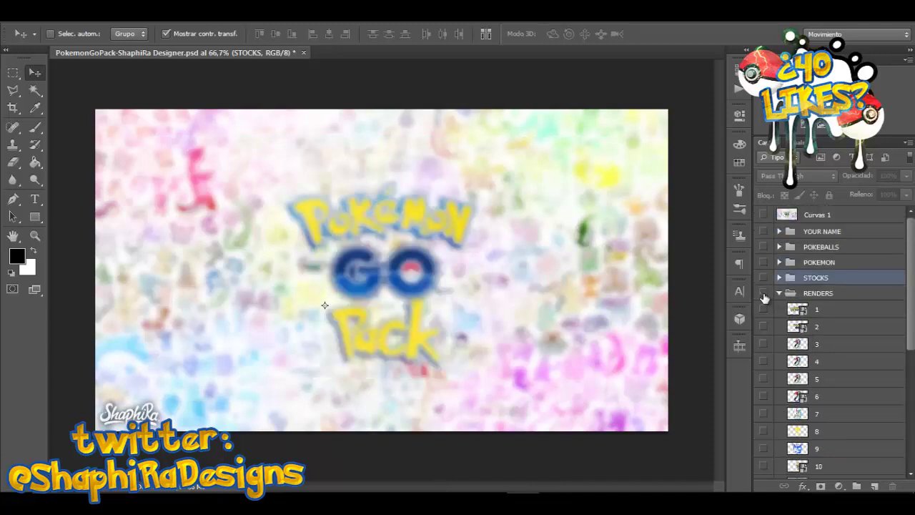
{"action": "left_click", "coordinate": [778, 294]}
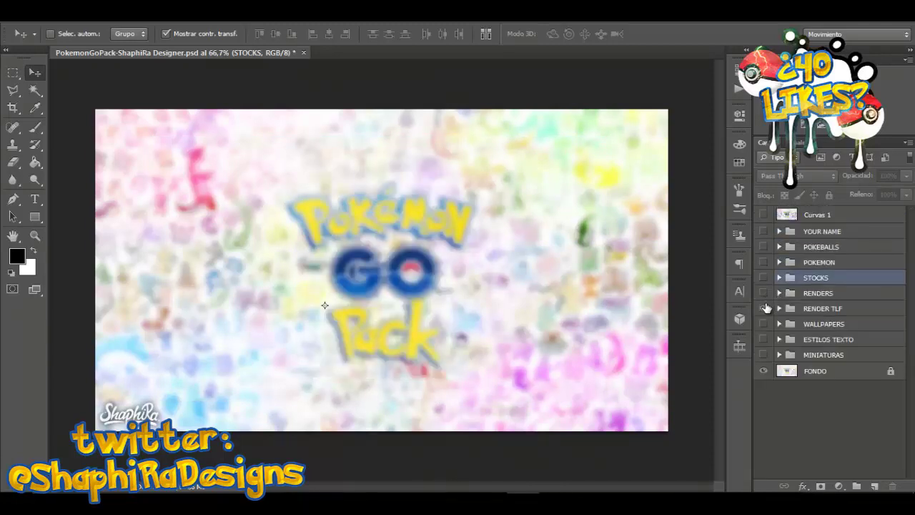
{"action": "left_click", "coordinate": [779, 308]}
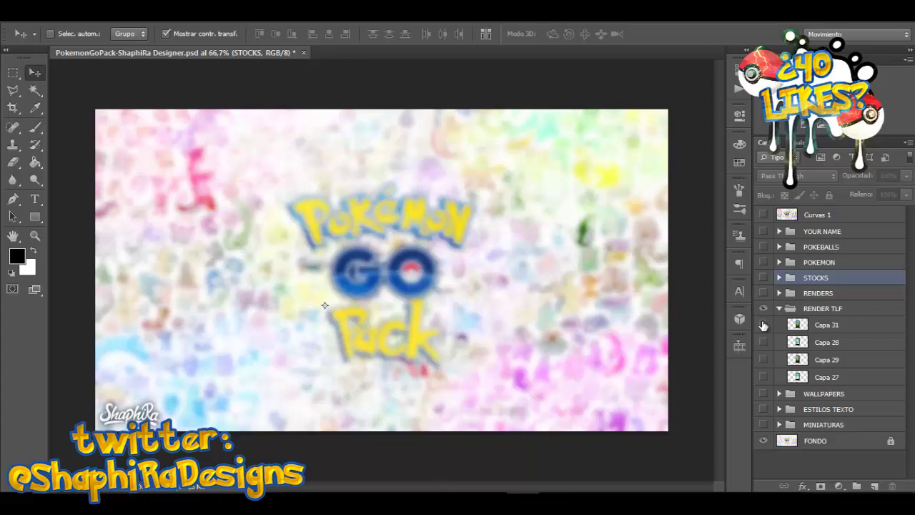
Preview the phone renders in Capa 31, 28, 29 and 27 one at a time.
{"action": "left_click", "coordinate": [764, 326]}
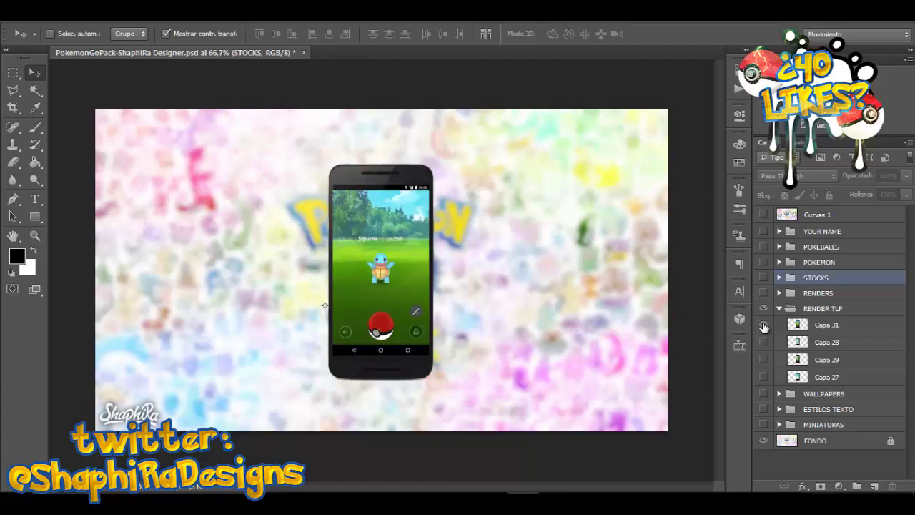
{"action": "left_click", "coordinate": [764, 325]}
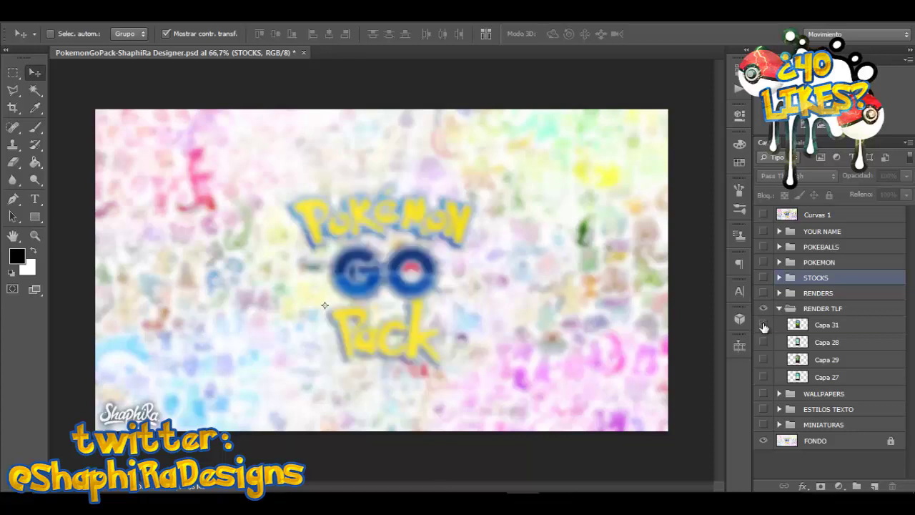
{"action": "left_click", "coordinate": [763, 326]}
{"action": "left_click", "coordinate": [764, 325]}
{"action": "left_click", "coordinate": [763, 343]}
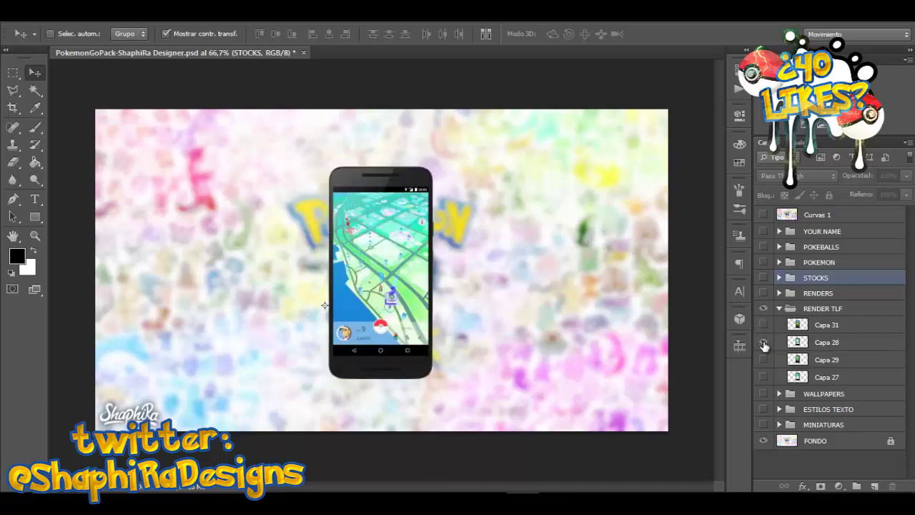
{"action": "left_click", "coordinate": [764, 342]}
{"action": "left_click", "coordinate": [764, 359]}
{"action": "left_click", "coordinate": [764, 359]}
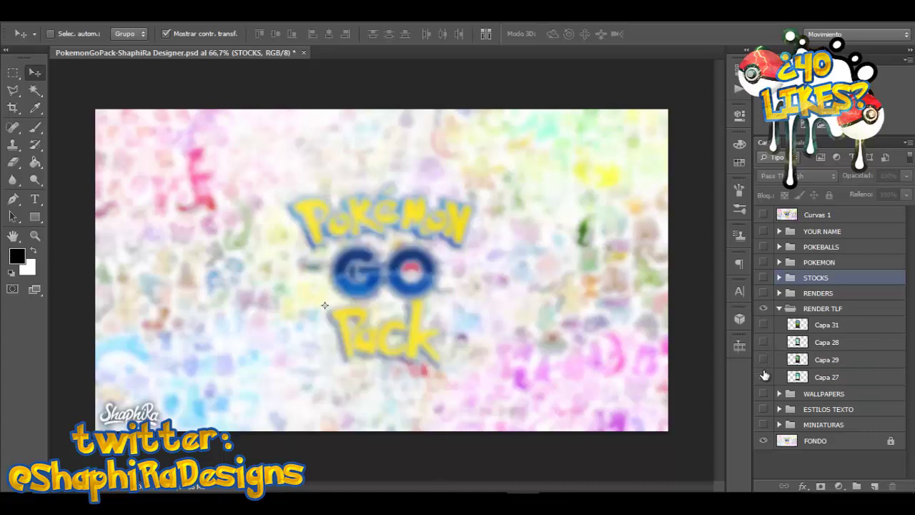
{"action": "left_click", "coordinate": [763, 377]}
{"action": "left_click", "coordinate": [763, 377]}
Collapse and hide RENDER TLF, then make the WALLPAPERS group visible and expanded.
{"action": "left_click", "coordinate": [780, 308]}
{"action": "left_click", "coordinate": [764, 308]}
{"action": "left_click", "coordinate": [763, 323]}
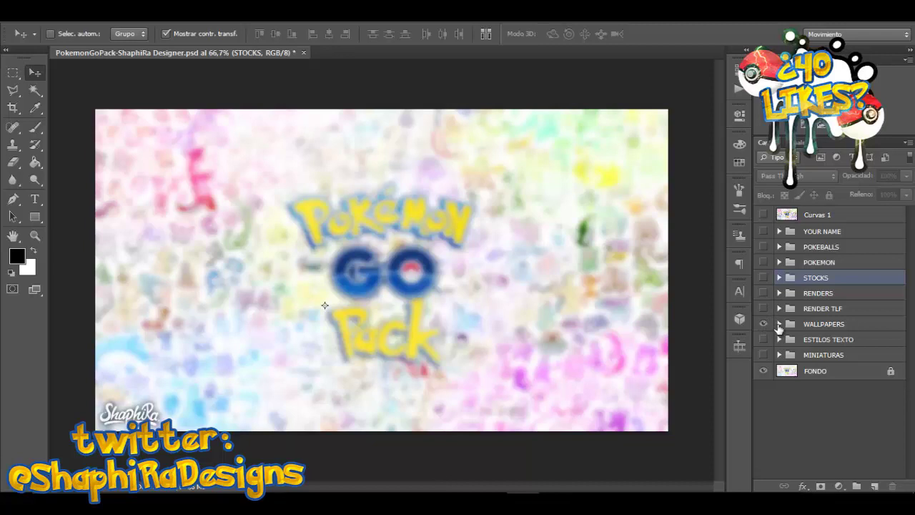
{"action": "left_click", "coordinate": [780, 324]}
Preview wallpapers 1, 4, the blue Pokémon GO wallpaper and 7, hiding each again.
{"action": "left_click", "coordinate": [763, 340]}
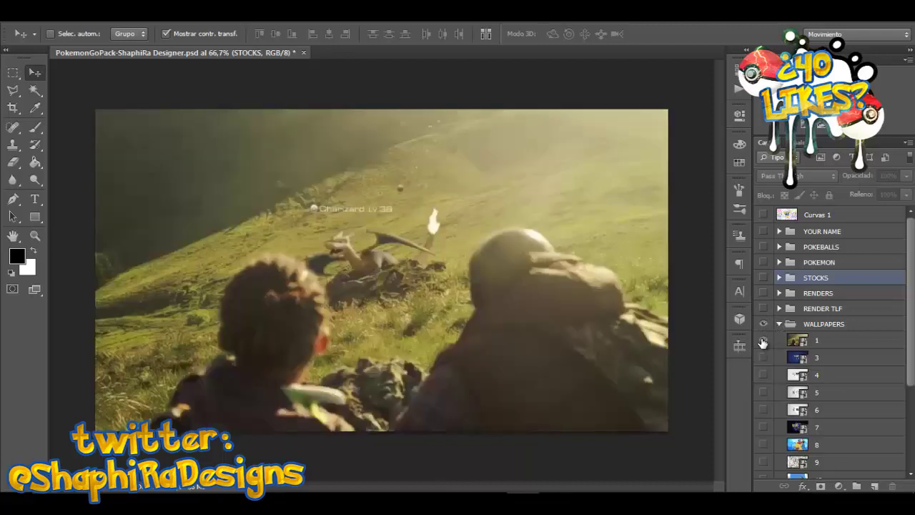
{"action": "left_click", "coordinate": [763, 341]}
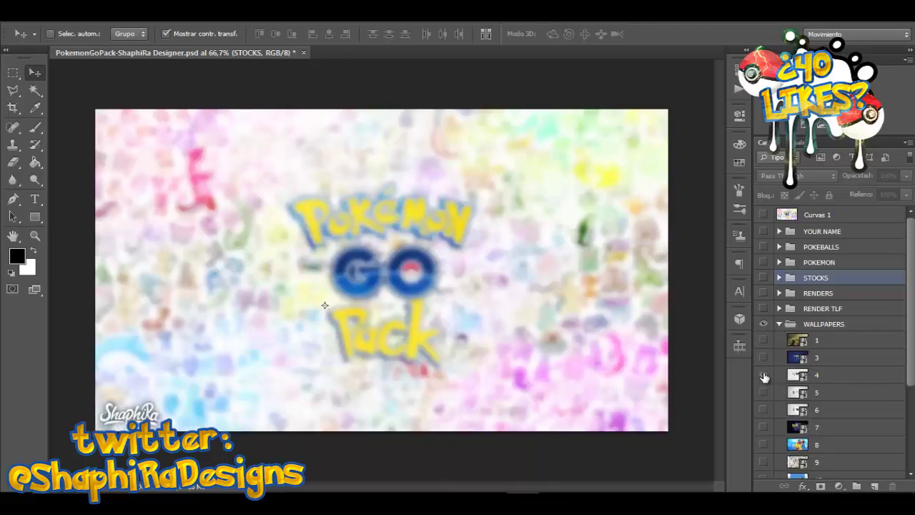
{"action": "left_click", "coordinate": [763, 375]}
{"action": "left_click", "coordinate": [763, 376]}
{"action": "left_click", "coordinate": [764, 358]}
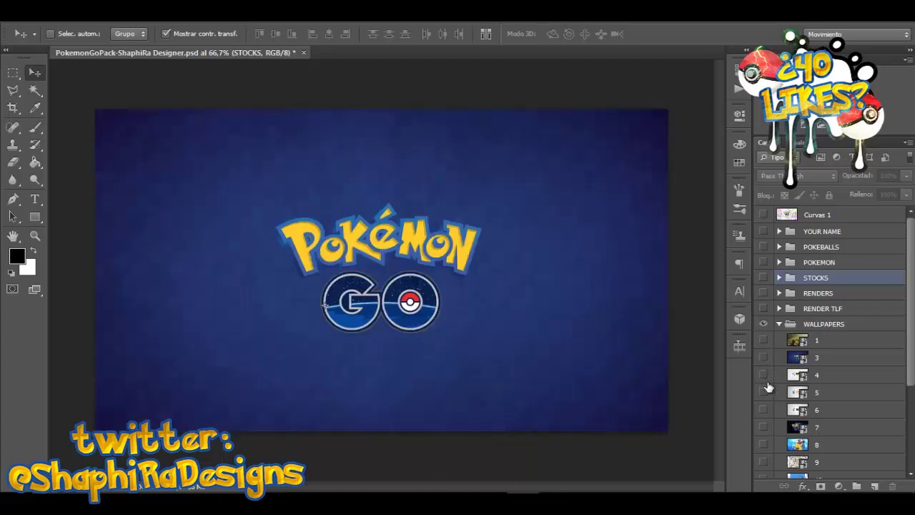
{"action": "left_click", "coordinate": [764, 393]}
{"action": "left_click", "coordinate": [763, 428]}
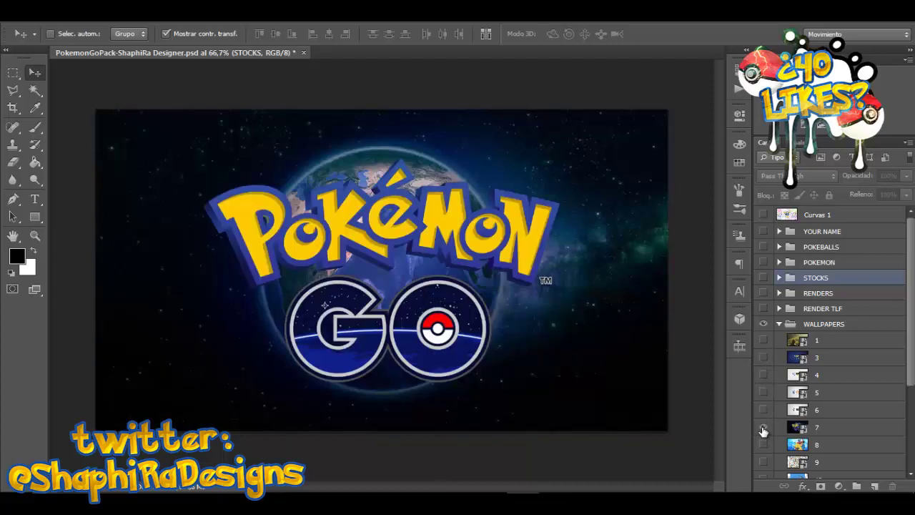
{"action": "left_click", "coordinate": [763, 427]}
{"action": "scroll", "coordinate": [763, 427], "scroll_direction": "down", "scroll_amount": 3}
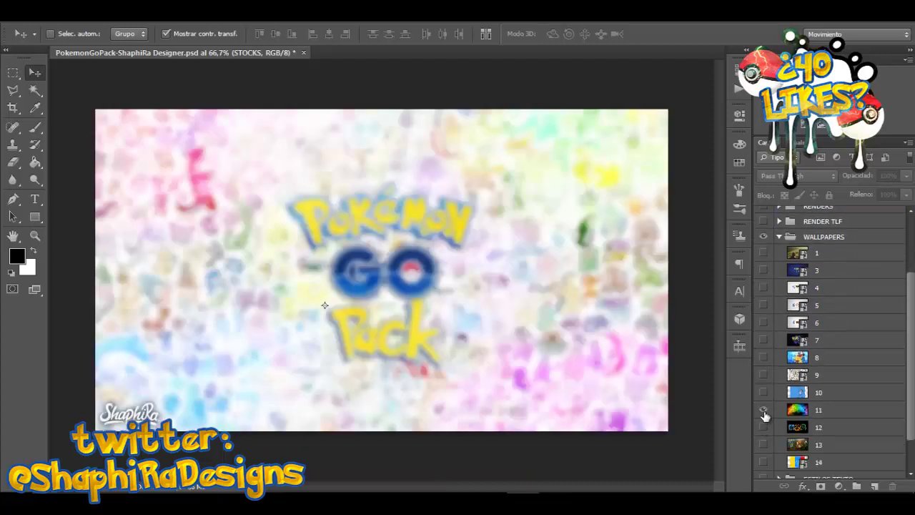
Preview wallpapers 11, 9, 13 and the flame wallpaper, hiding each again.
{"action": "left_click", "coordinate": [763, 409]}
{"action": "left_click", "coordinate": [763, 393]}
{"action": "left_click", "coordinate": [763, 375]}
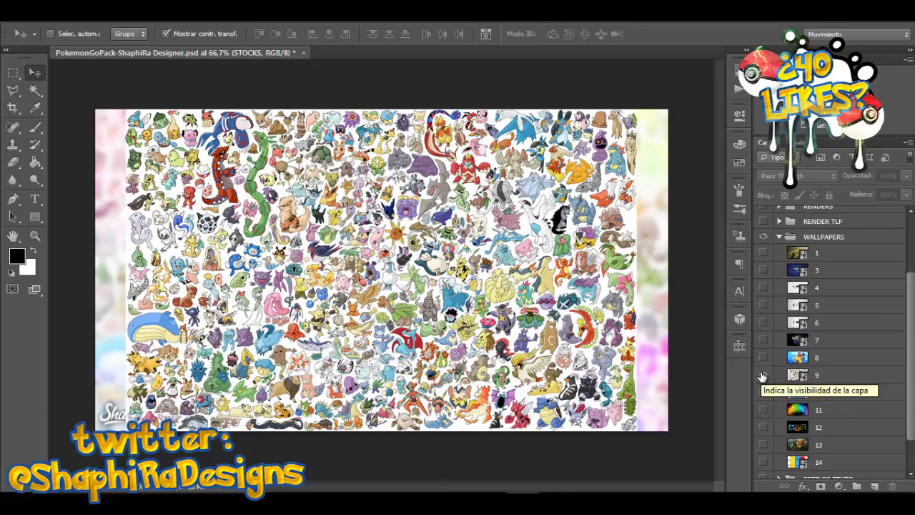
{"action": "left_click", "coordinate": [763, 376]}
{"action": "scroll", "coordinate": [763, 386], "scroll_direction": "down", "scroll_amount": 3}
{"action": "left_click", "coordinate": [763, 405]}
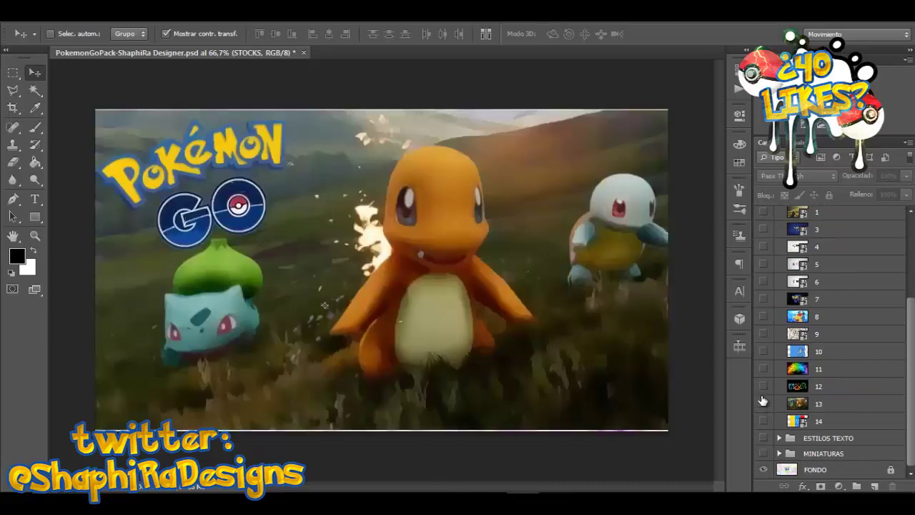
{"action": "left_click", "coordinate": [763, 404]}
{"action": "left_click", "coordinate": [763, 387]}
{"action": "left_click", "coordinate": [764, 387]}
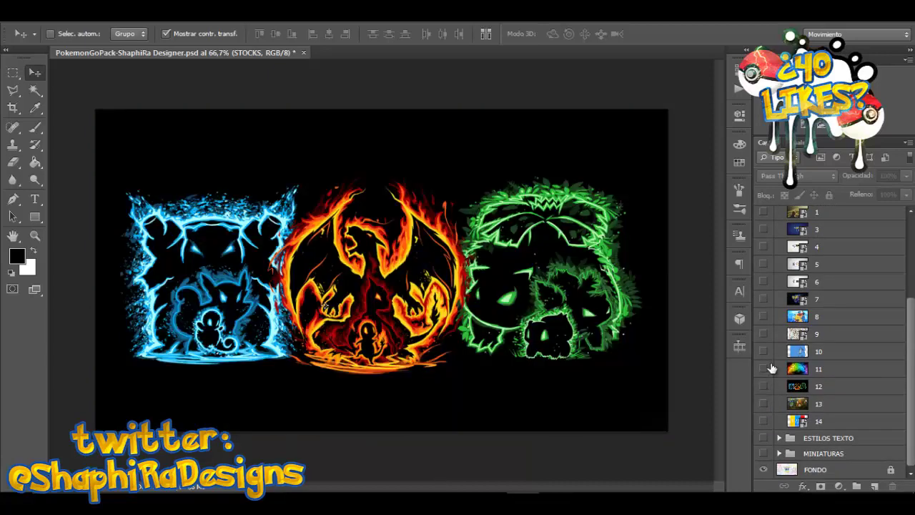
{"action": "scroll", "coordinate": [772, 368], "scroll_direction": "up", "scroll_amount": 3}
{"action": "left_click", "coordinate": [777, 301]}
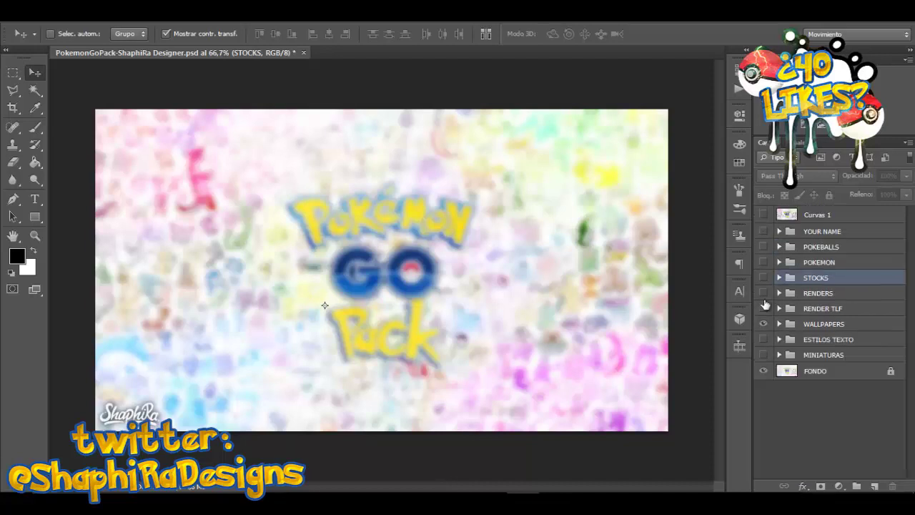
{"action": "left_click", "coordinate": [779, 340]}
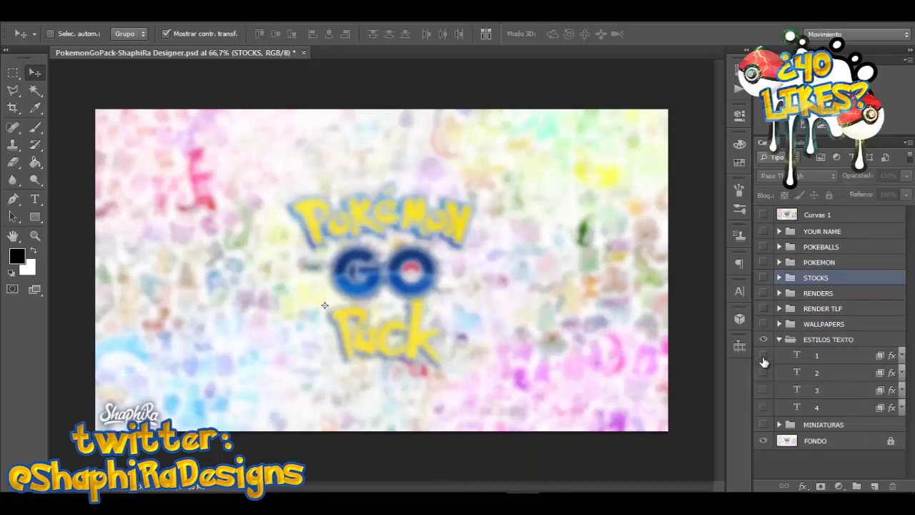
{"action": "left_click", "coordinate": [764, 355]}
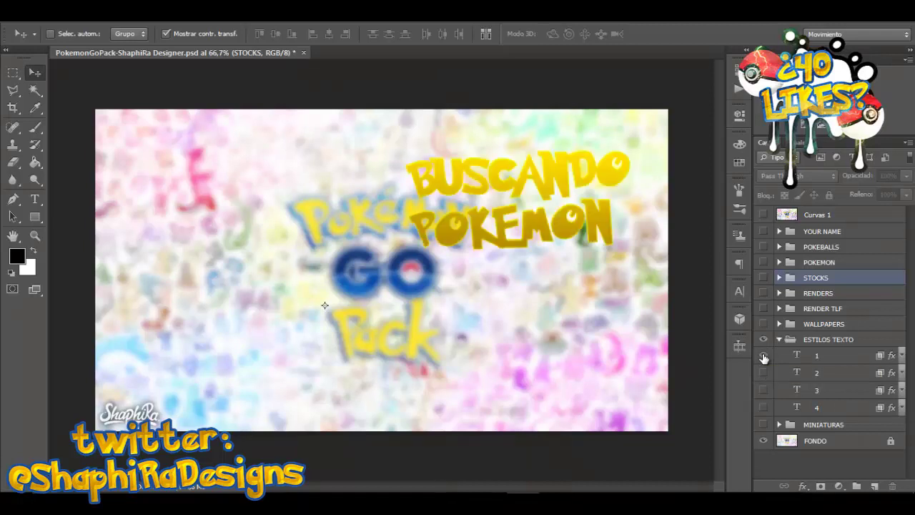
{"action": "left_click", "coordinate": [764, 375]}
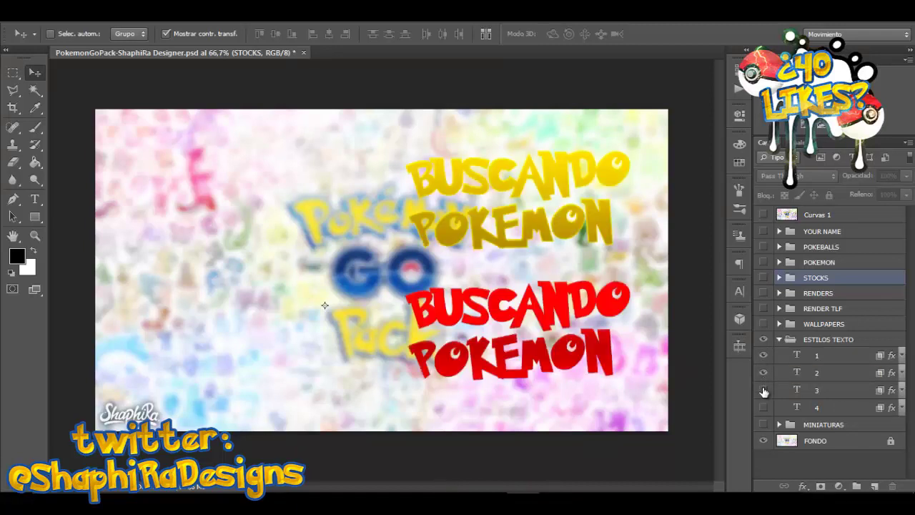
{"action": "left_click", "coordinate": [764, 390]}
{"action": "left_click", "coordinate": [763, 407]}
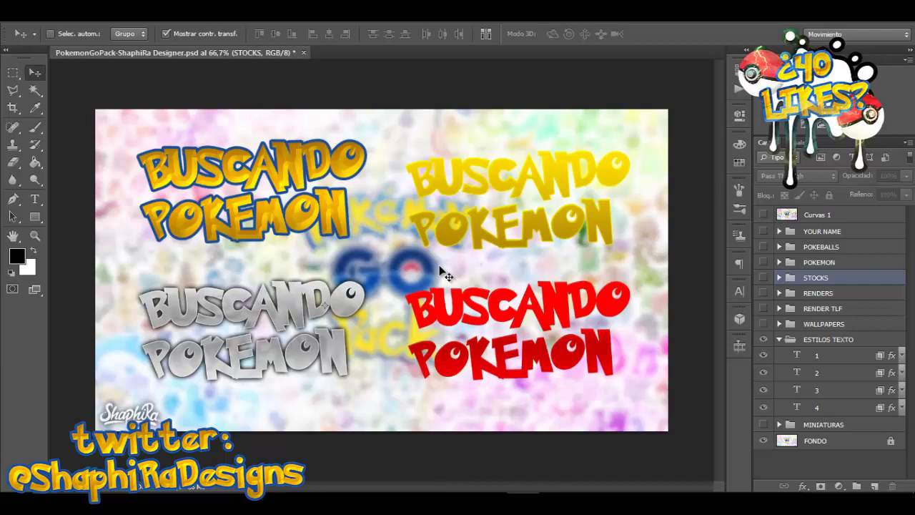
{"action": "left_click", "coordinate": [763, 339]}
Collapse ESTILOS TEXTO, show thumbnail 1 in MINIATURAS, and expand subgroup 1 and Grupo 1.
{"action": "left_click", "coordinate": [778, 339]}
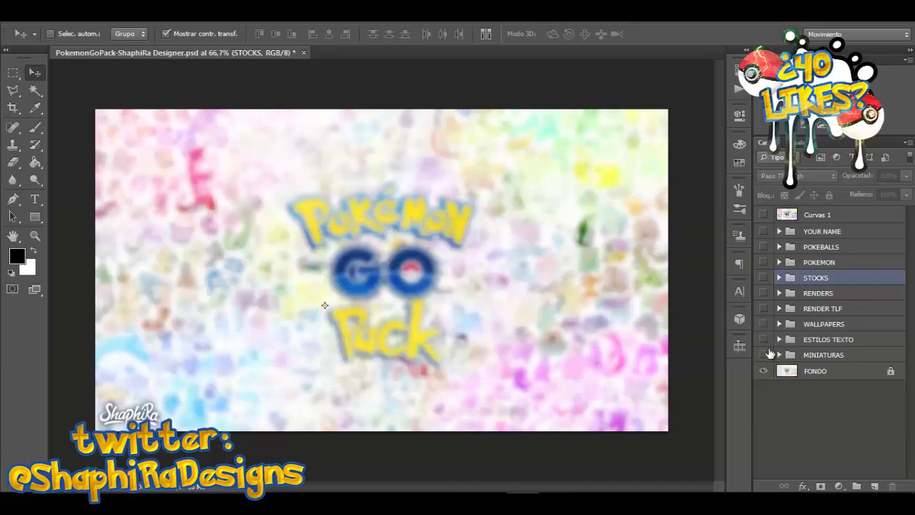
{"action": "left_click", "coordinate": [780, 354]}
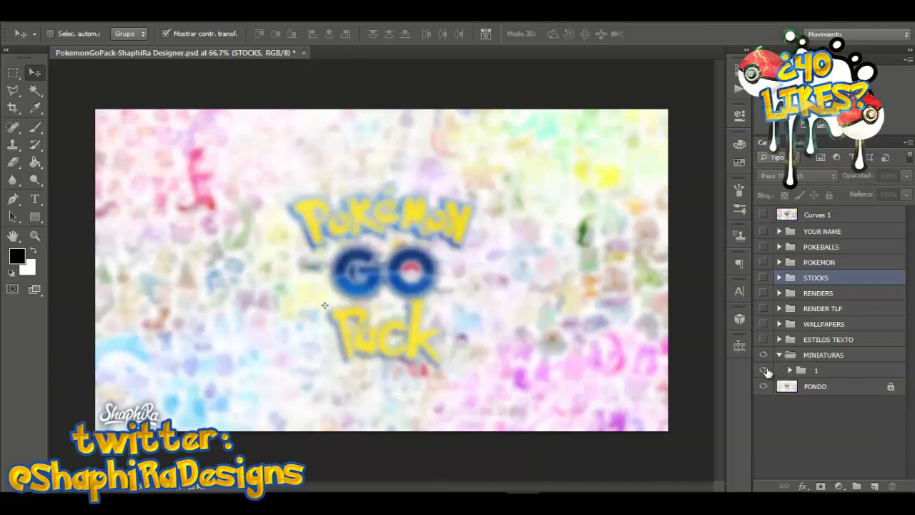
{"action": "left_click", "coordinate": [763, 370]}
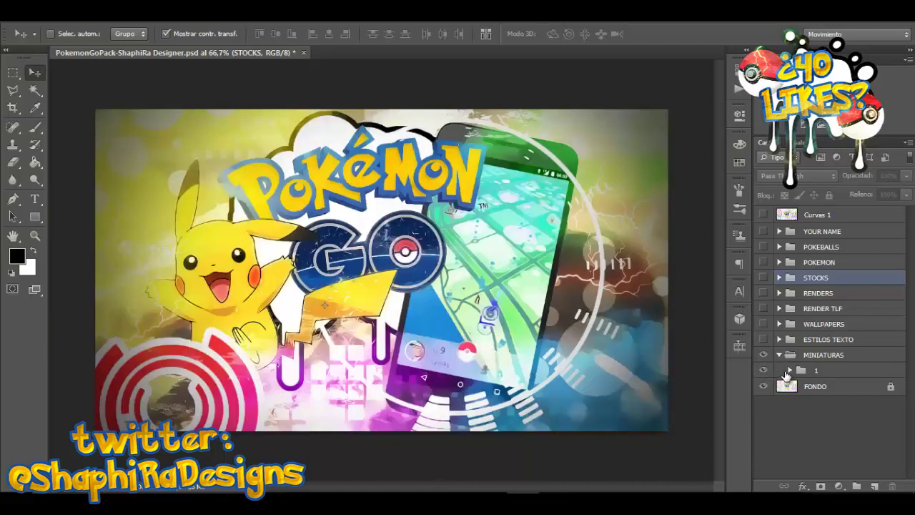
{"action": "left_click", "coordinate": [789, 370]}
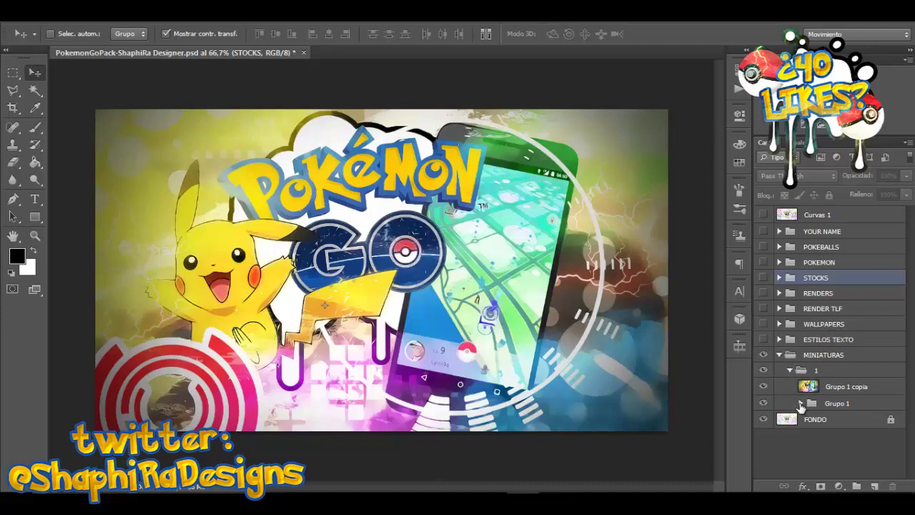
{"action": "left_click", "coordinate": [800, 403]}
{"action": "scroll", "coordinate": [837, 353], "scroll_direction": "down", "scroll_amount": 3}
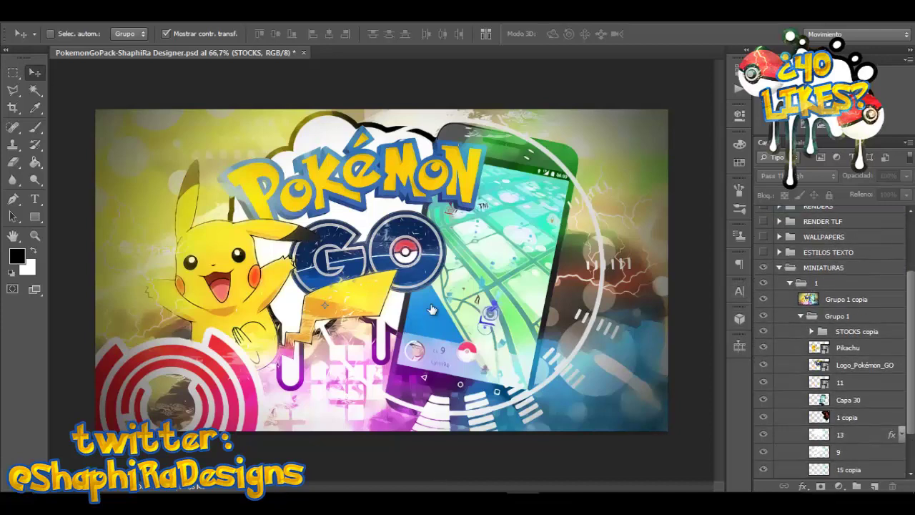
Toggle Grupo 1 copia on and off to compare, leaving it hidden.
{"action": "left_click", "coordinate": [763, 299]}
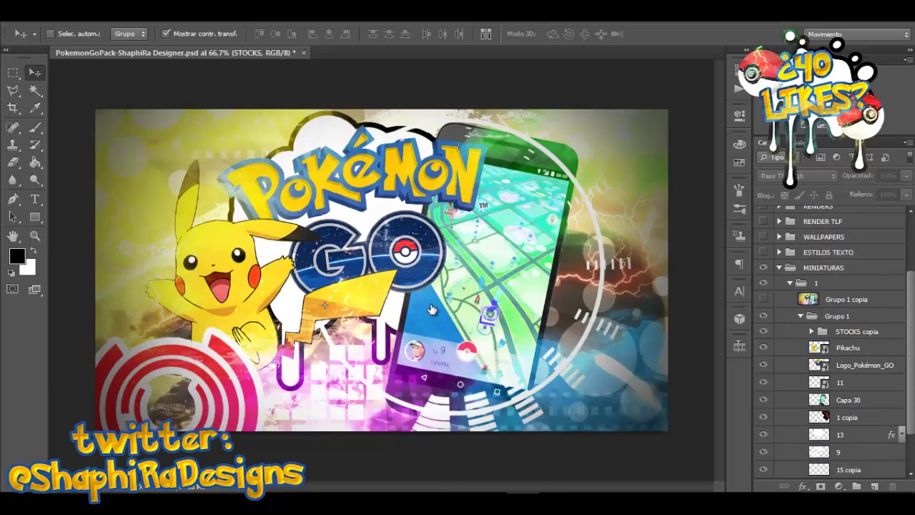
{"action": "left_click", "coordinate": [764, 299]}
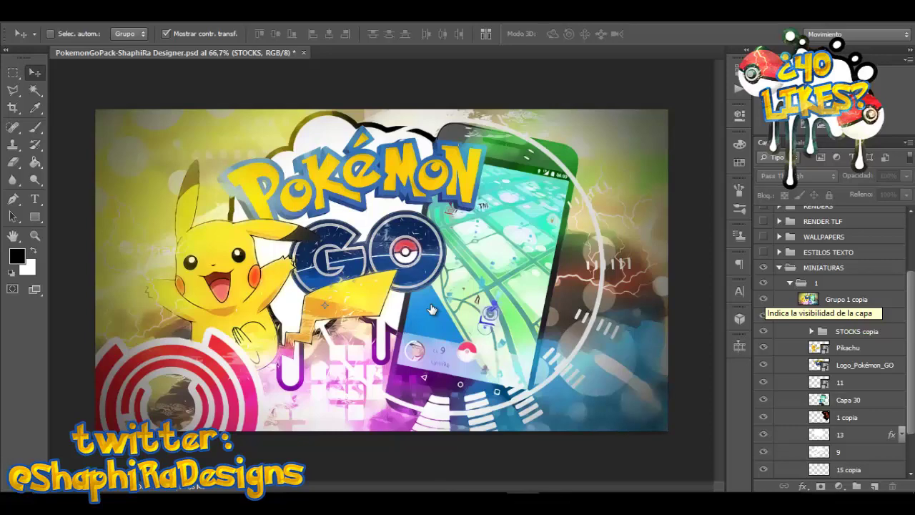
{"action": "left_click", "coordinate": [763, 299]}
{"action": "left_click", "coordinate": [763, 299]}
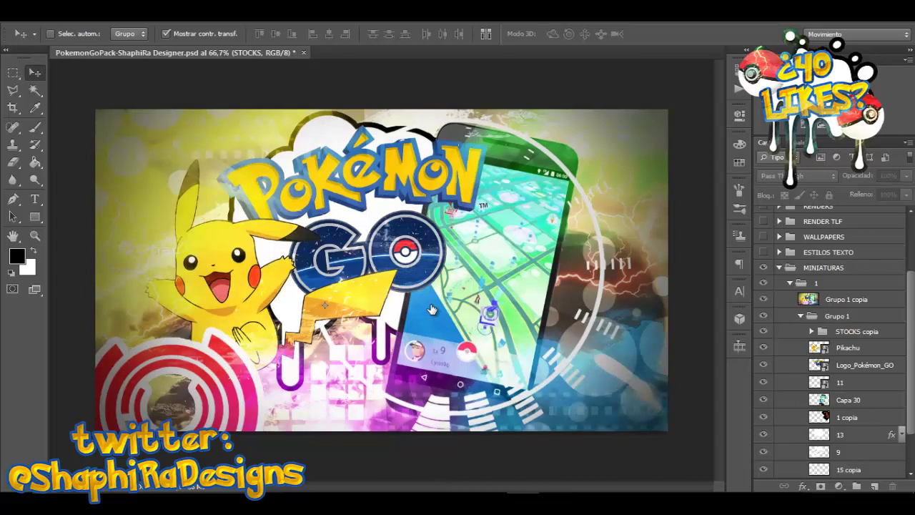
{"action": "left_click", "coordinate": [764, 299]}
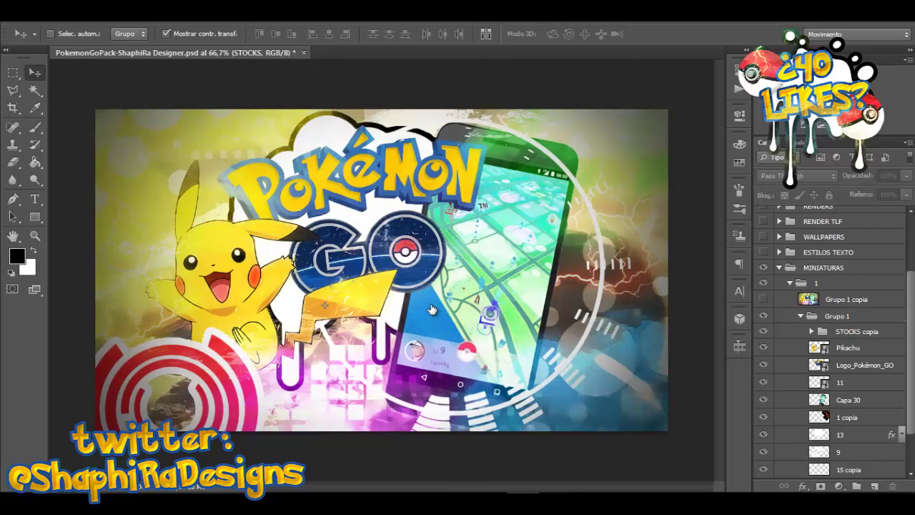
{"action": "scroll", "coordinate": [830, 343], "scroll_direction": "down", "scroll_amount": 3}
Hide and restore the phone layer Capa 30, then hide the white cloud behind the logo.
{"action": "left_click", "coordinate": [764, 348]}
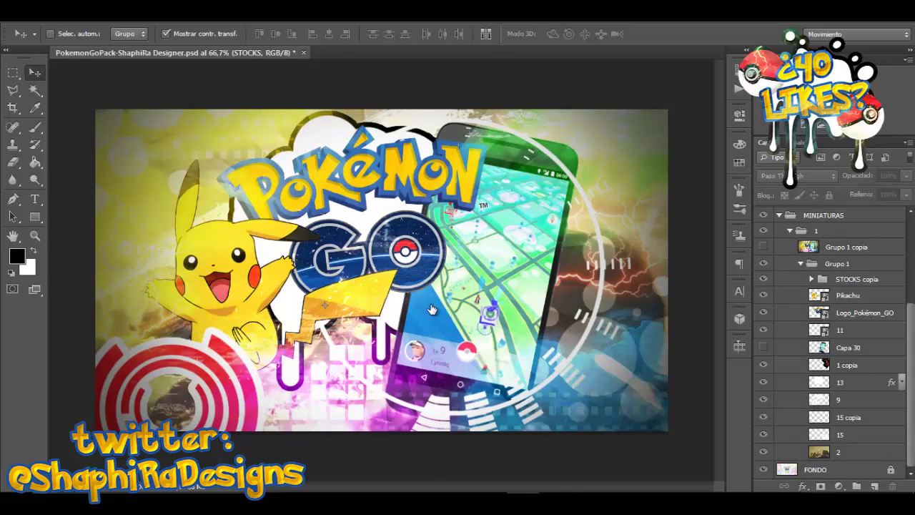
{"action": "key", "text": "ctrl+z"}
{"action": "key", "text": "ctrl+z"}
{"action": "key", "text": "ctrl+z"}
{"action": "left_click", "coordinate": [431, 309], "text": "ctrl"}
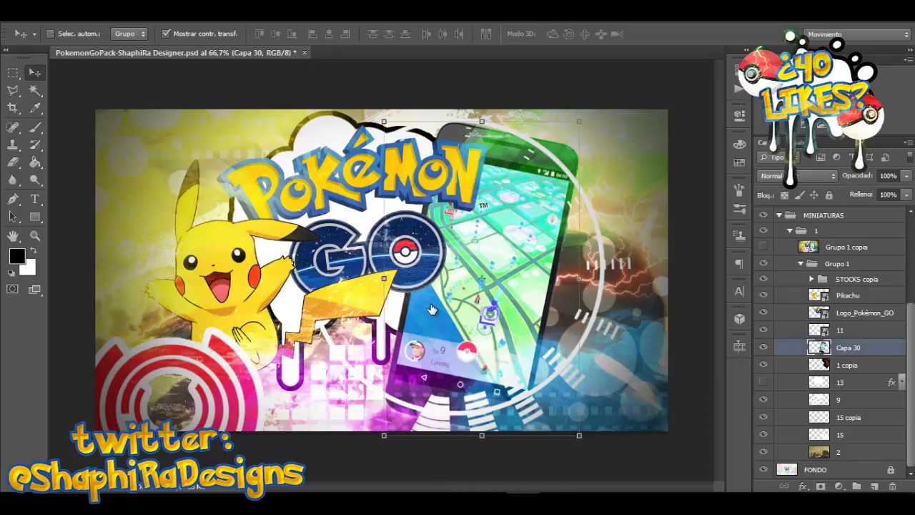
{"action": "key", "text": "ctrl+z"}
{"action": "key", "text": "ctrl+z"}
Compare the Pokémon GO logo on and off, restore Grupo 1 copia, and collapse the subgroups.
{"action": "key", "text": "ctrl+alt+z"}
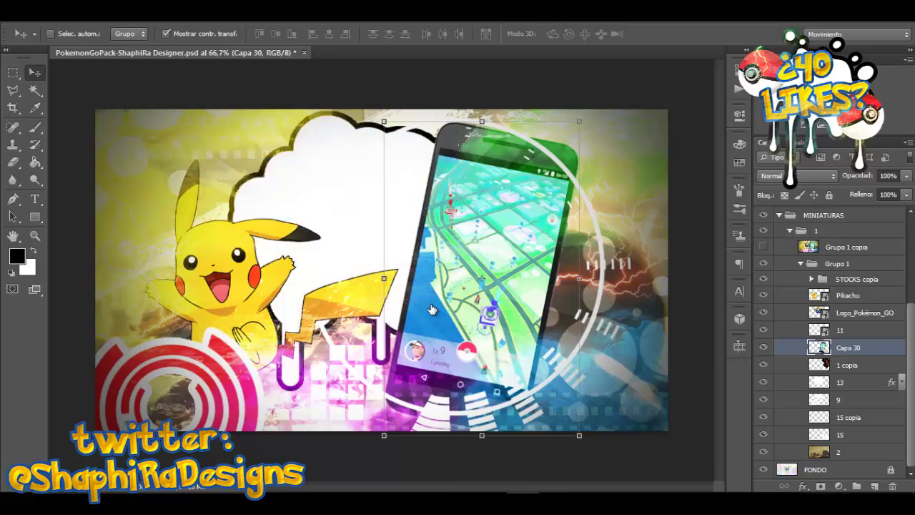
{"action": "key", "text": "ctrl+shift+z"}
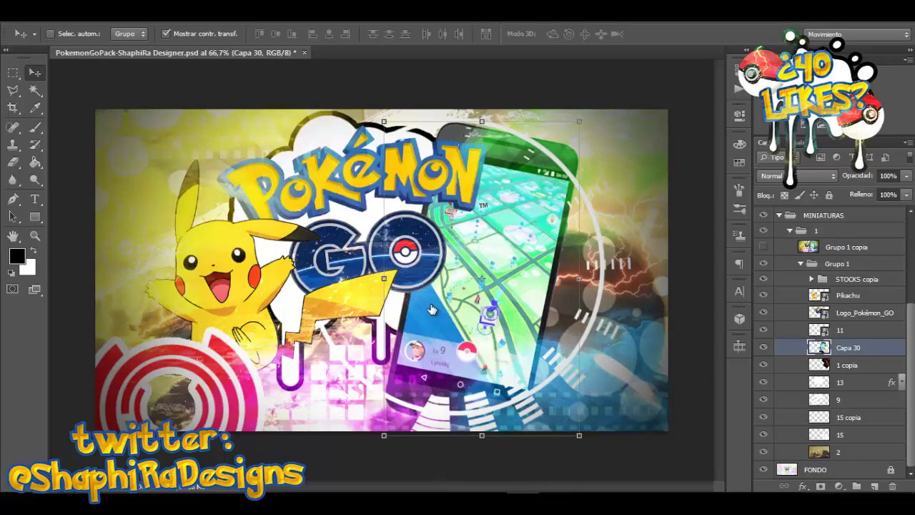
{"action": "key", "text": "ctrl+alt+z"}
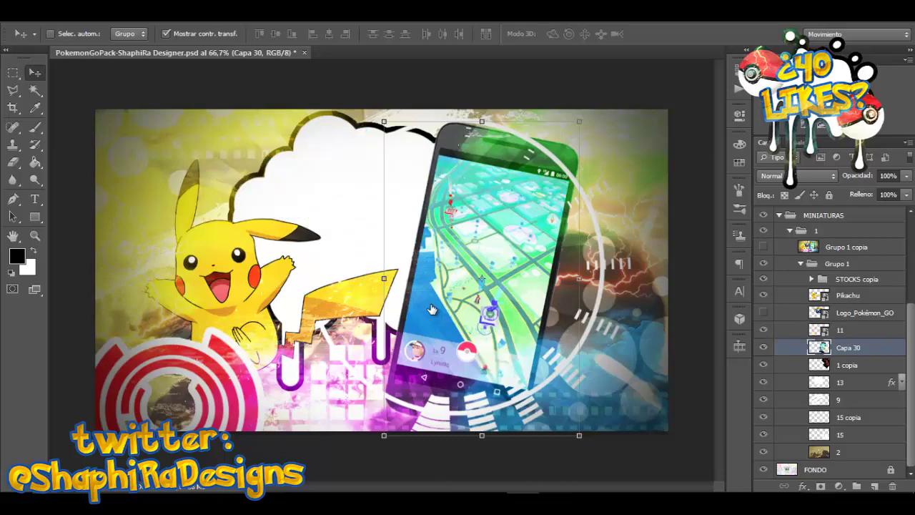
{"action": "key", "text": "ctrl+shift+z"}
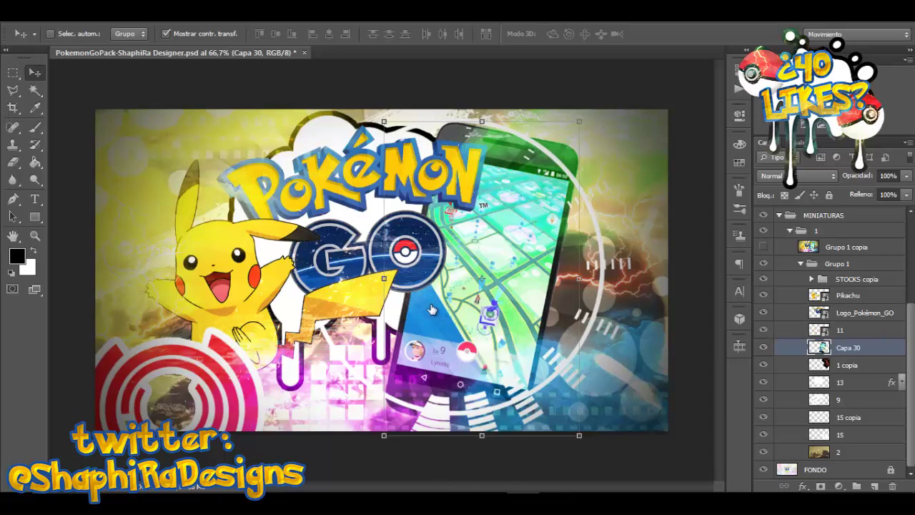
{"action": "key", "text": "ctrl+shift+z"}
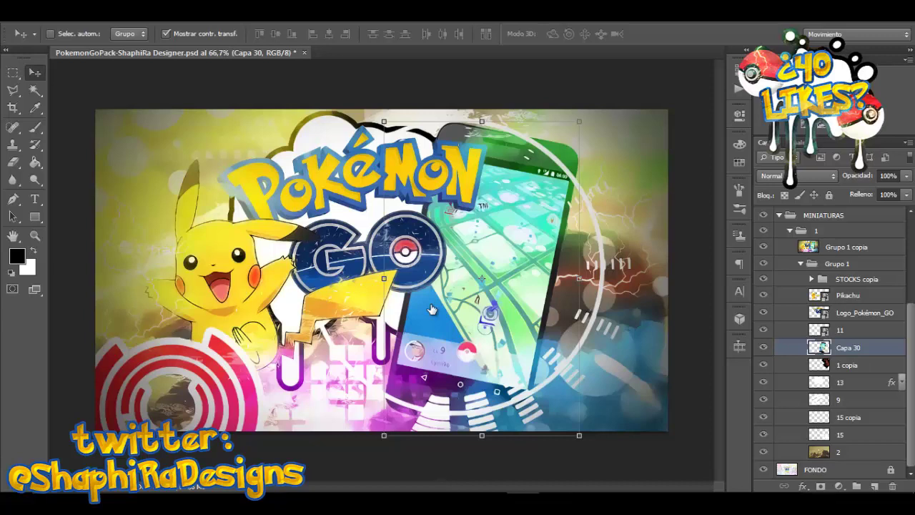
{"action": "left_click", "coordinate": [432, 309], "text": "ctrl"}
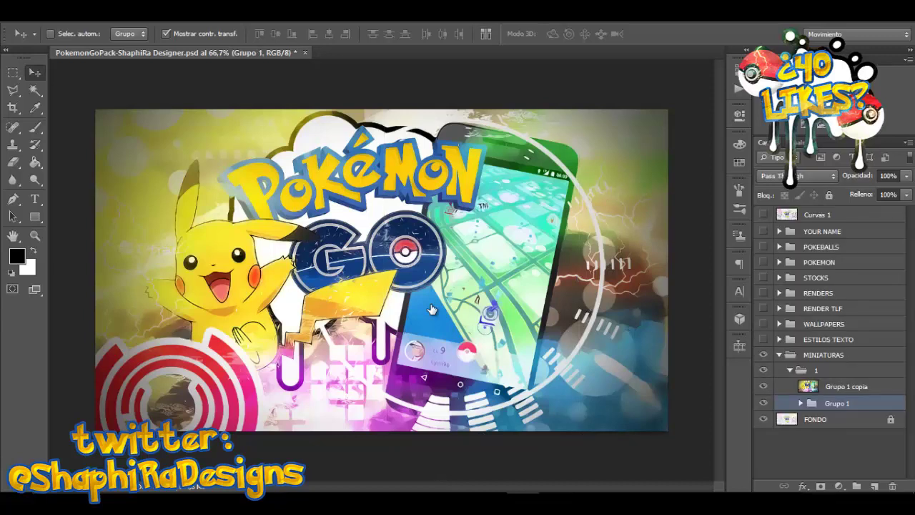
{"action": "left_click", "coordinate": [432, 309], "text": "ctrl"}
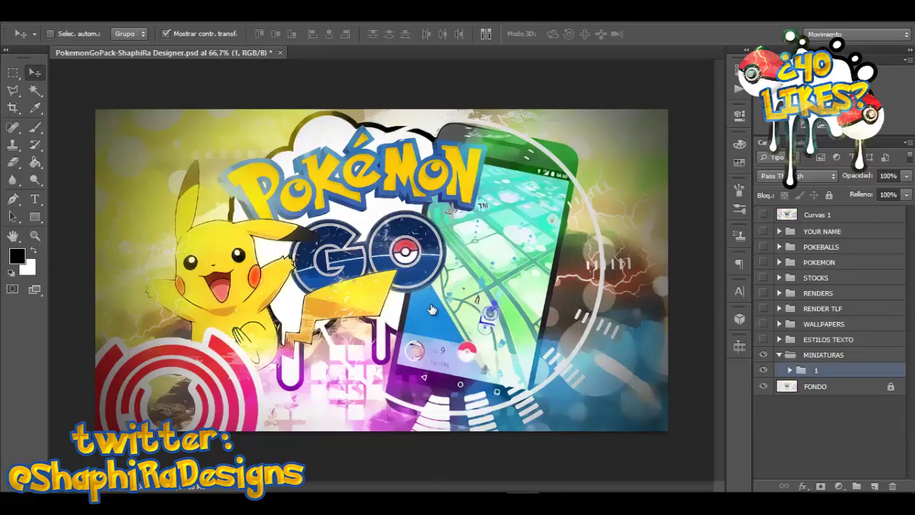
Collapse the MINIATURAS thumbnails group and hide it.
{"action": "left_click", "coordinate": [431, 309], "text": "ctrl"}
{"action": "key", "text": "ctrl+comma"}
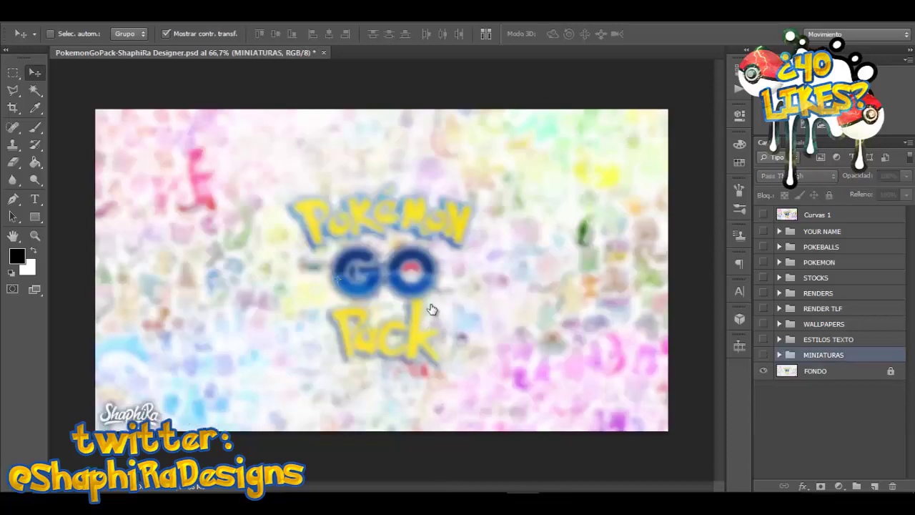